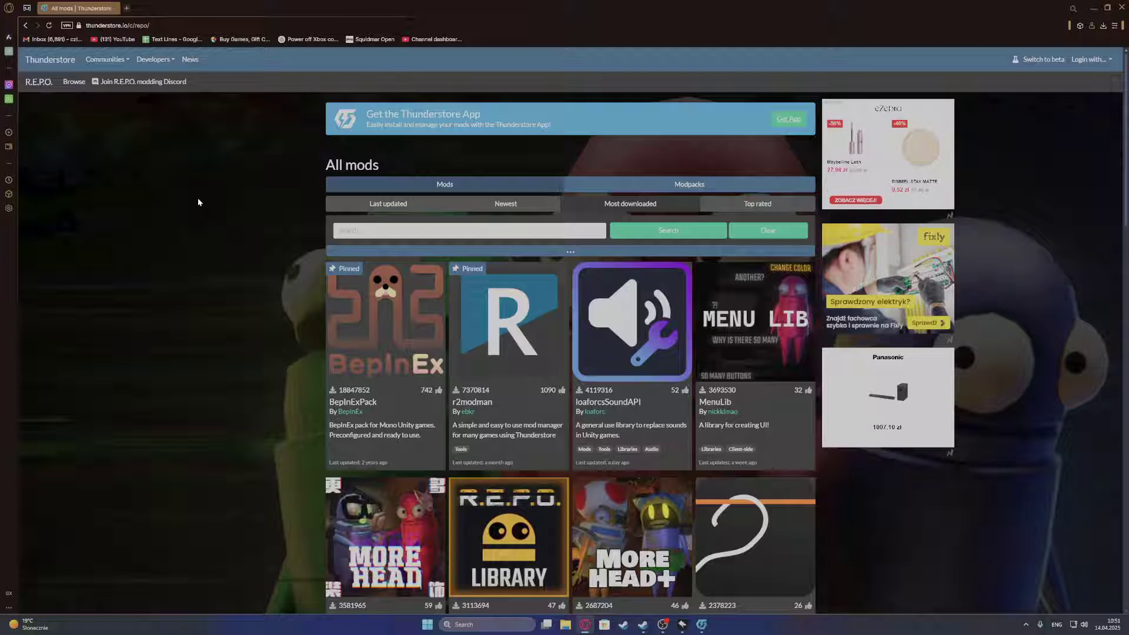
pyautogui.click(106, 27)
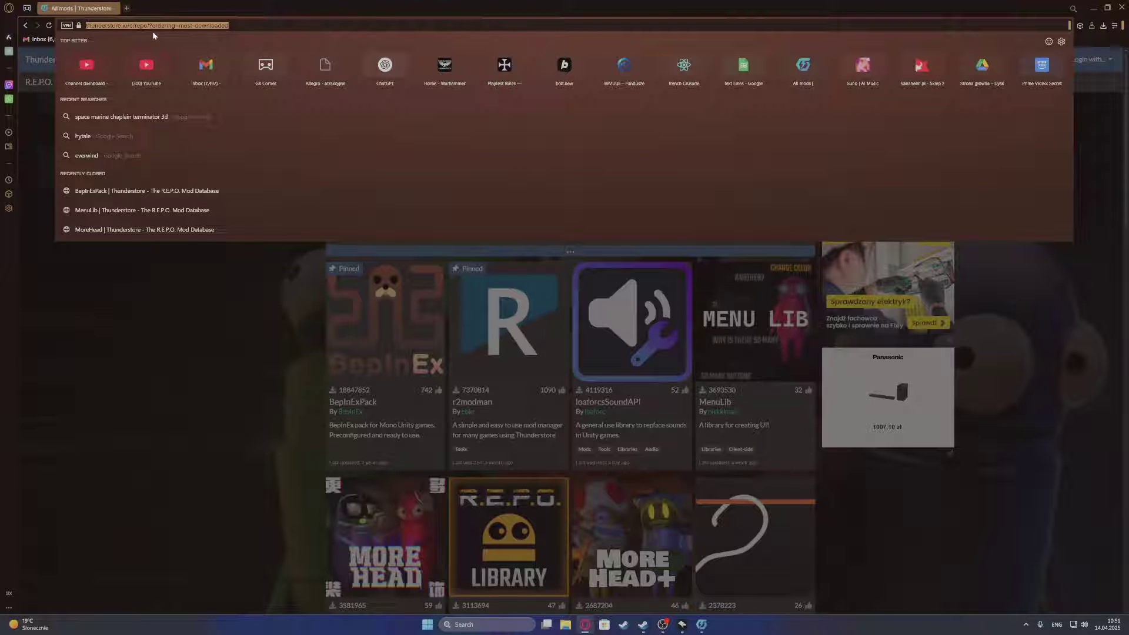
pyautogui.press('Escape')
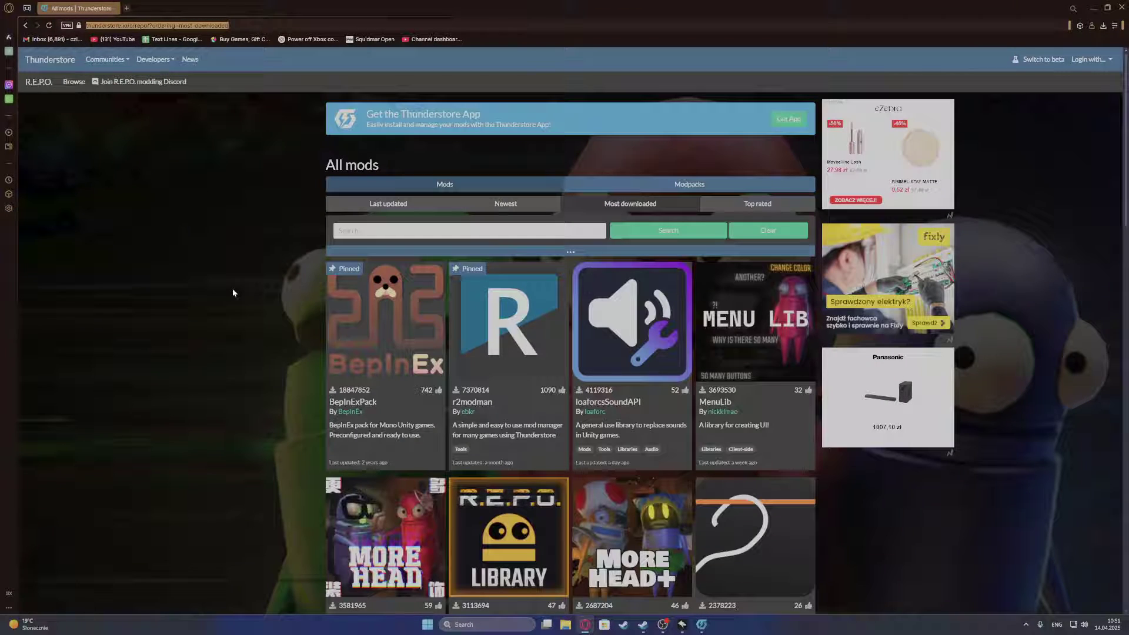
pyautogui.click(233, 293)
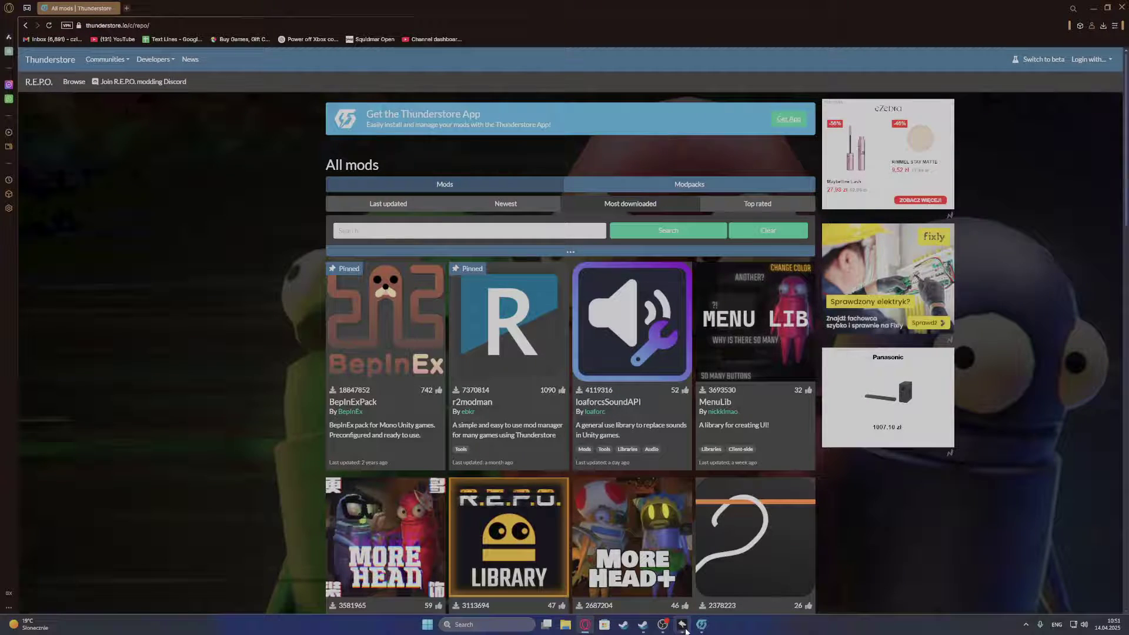
pyautogui.click(706, 631)
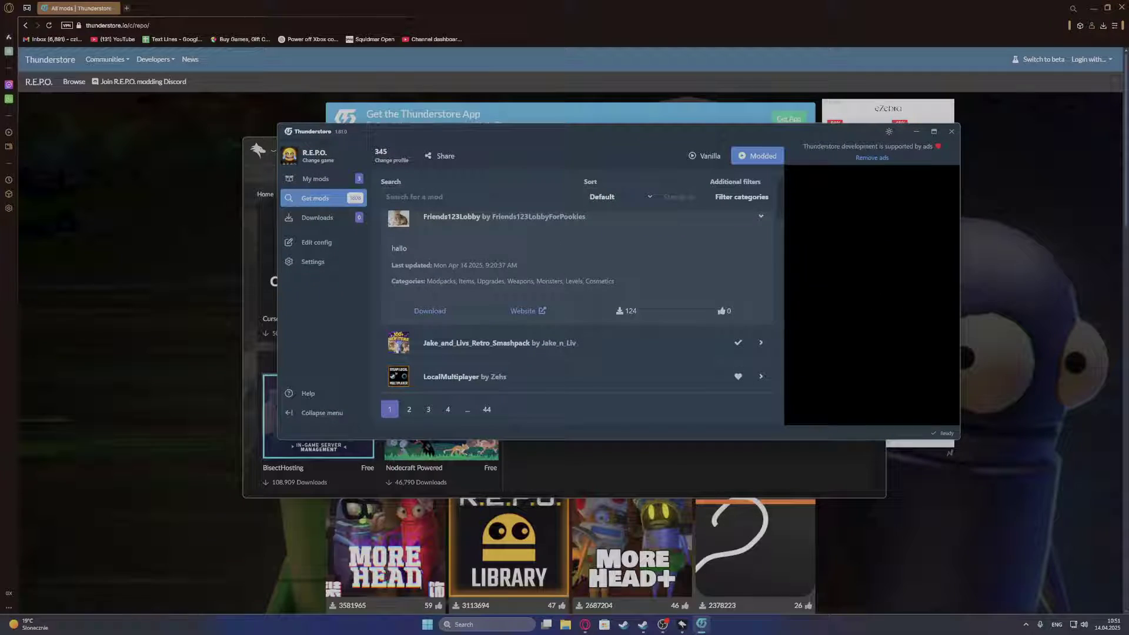
pyautogui.moveTo(479, 148); pyautogui.dragTo(814, 161)
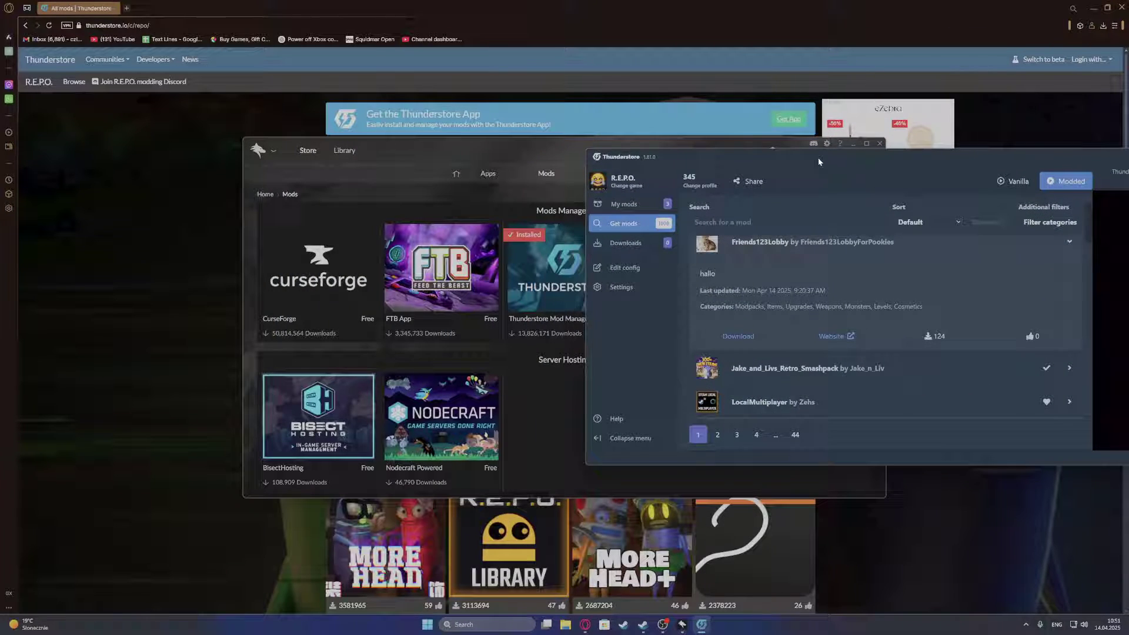
pyautogui.click(120, 201)
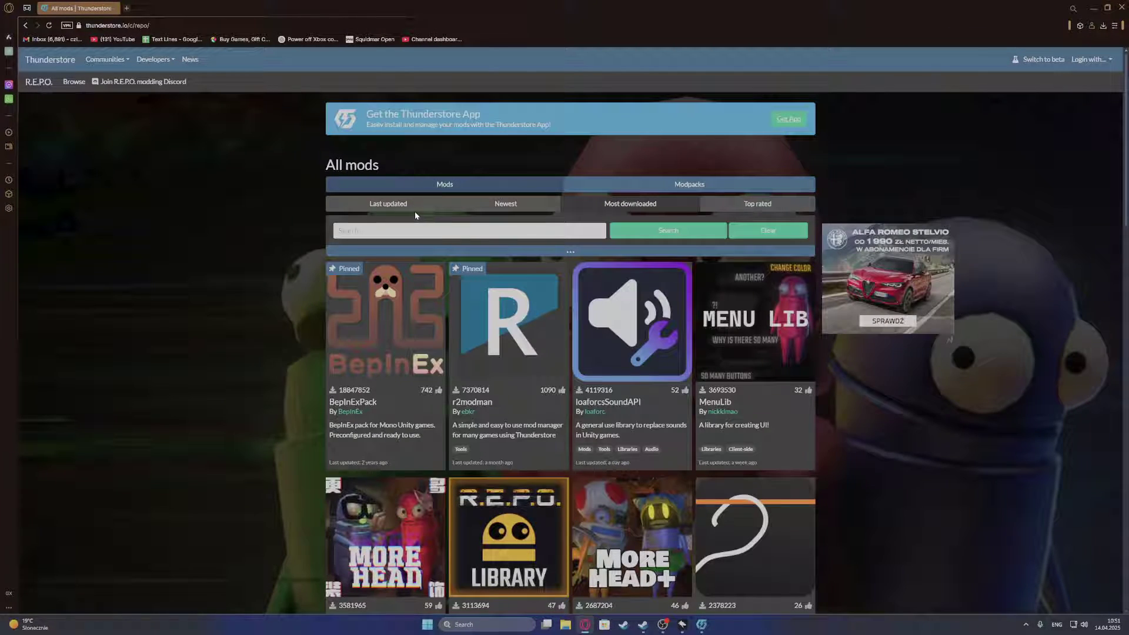
pyautogui.scroll(-1, 365, 282)
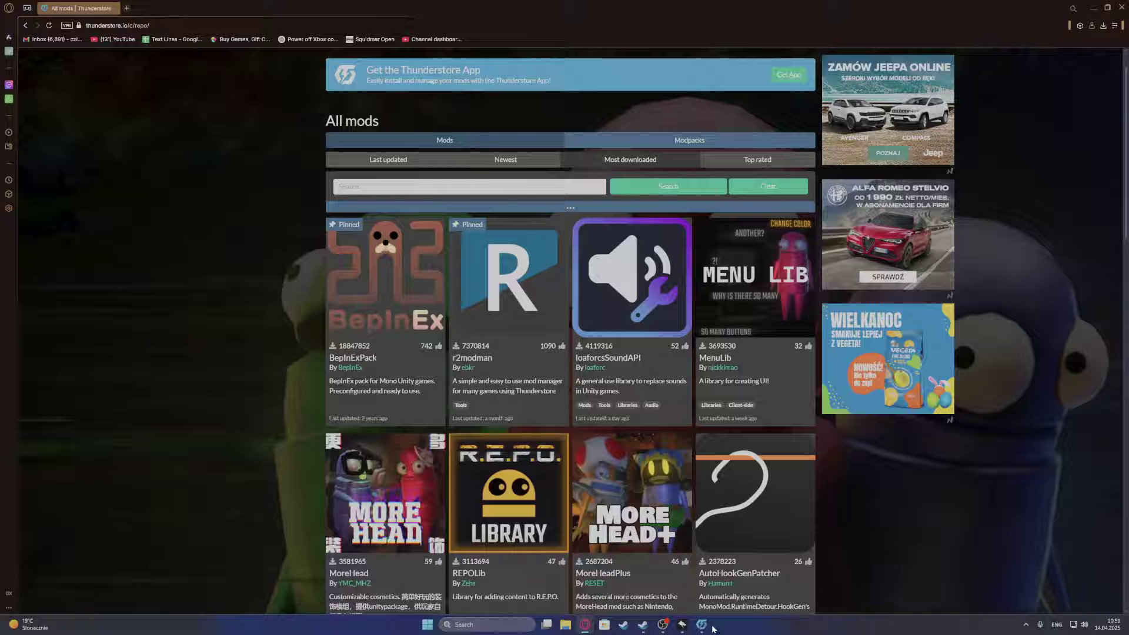
pyautogui.moveTo(713, 629)
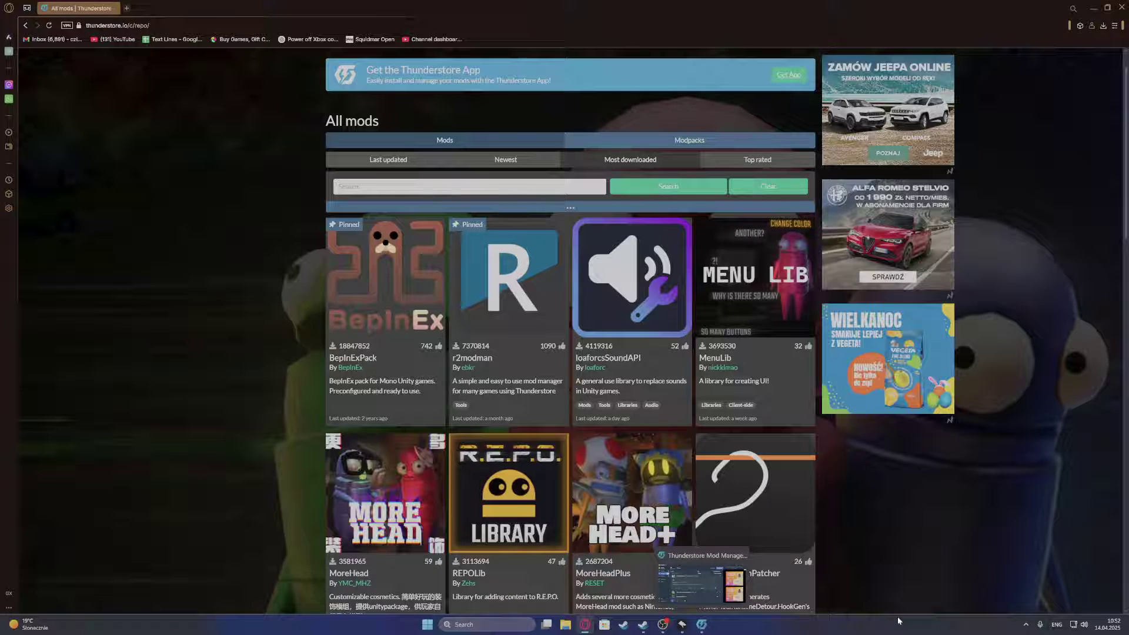
pyautogui.scroll(1, 219, 98)
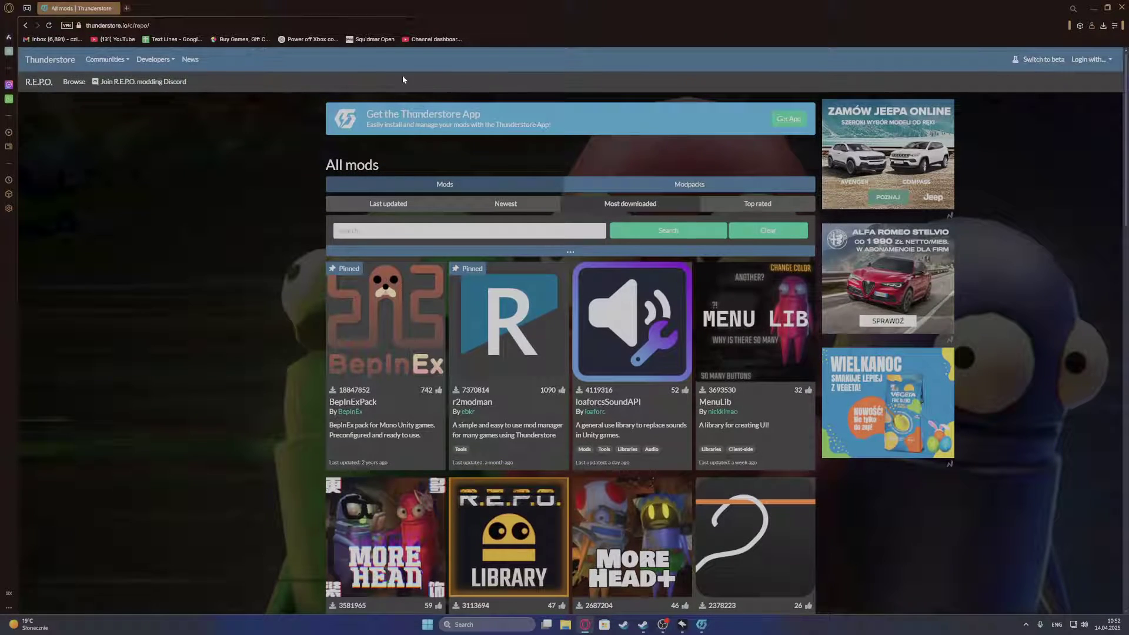
# - Find the MoreHead mod in the R.E.P.O. mod list and open its page in a new tab
pyautogui.scroll(-5, 338, 285)
pyautogui.scroll(4, 412, 265)
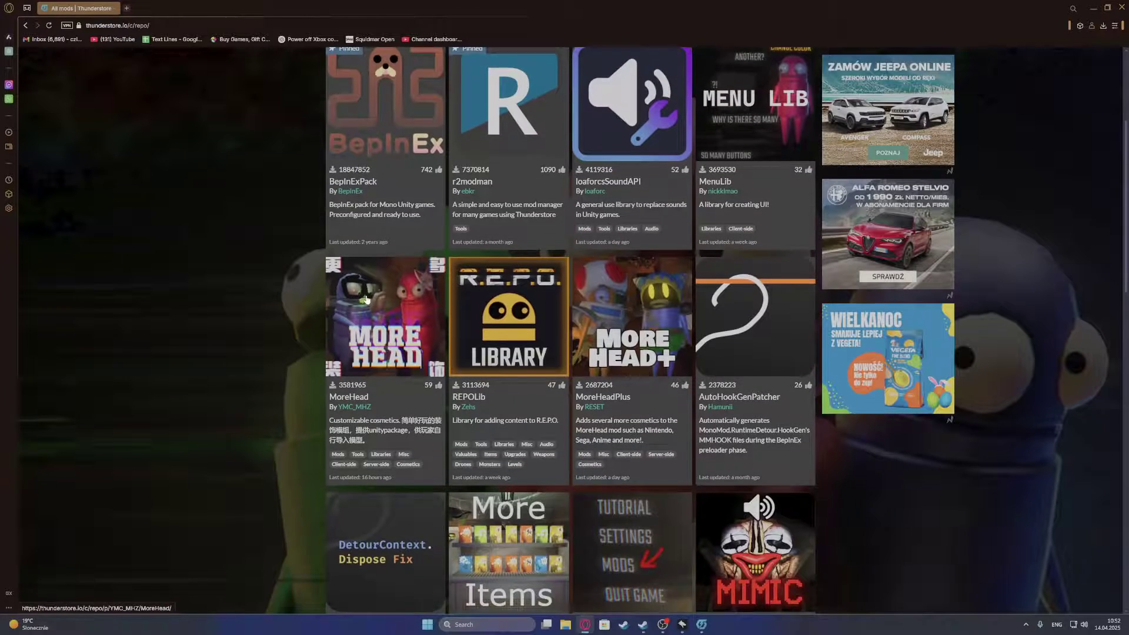
pyautogui.scroll(-1, 535, 252)
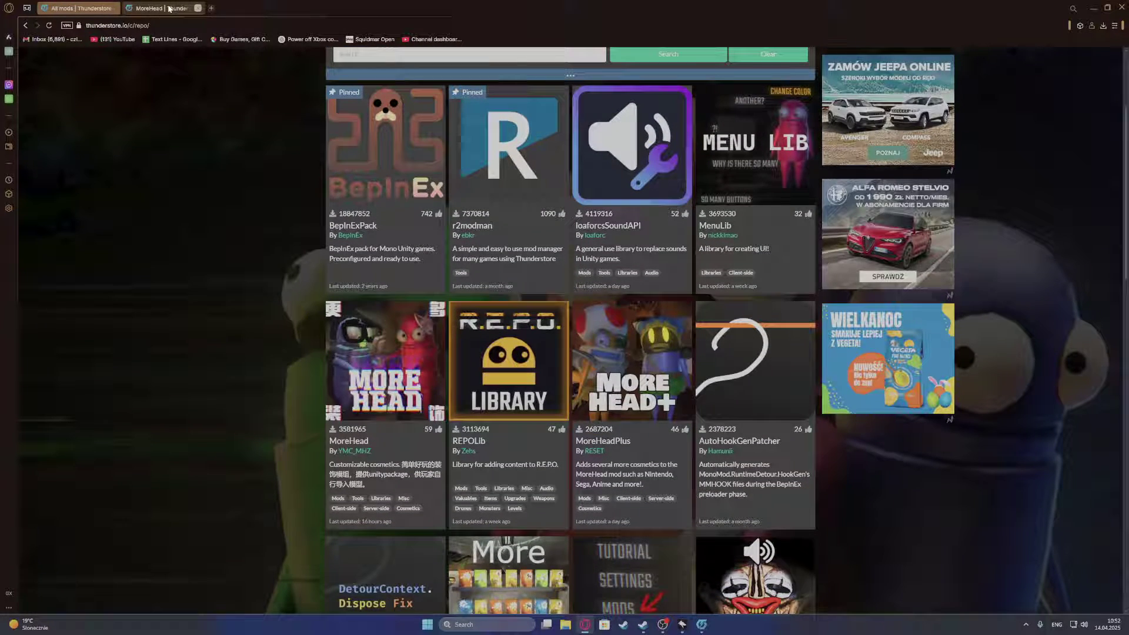
pyautogui.click(168, 8)
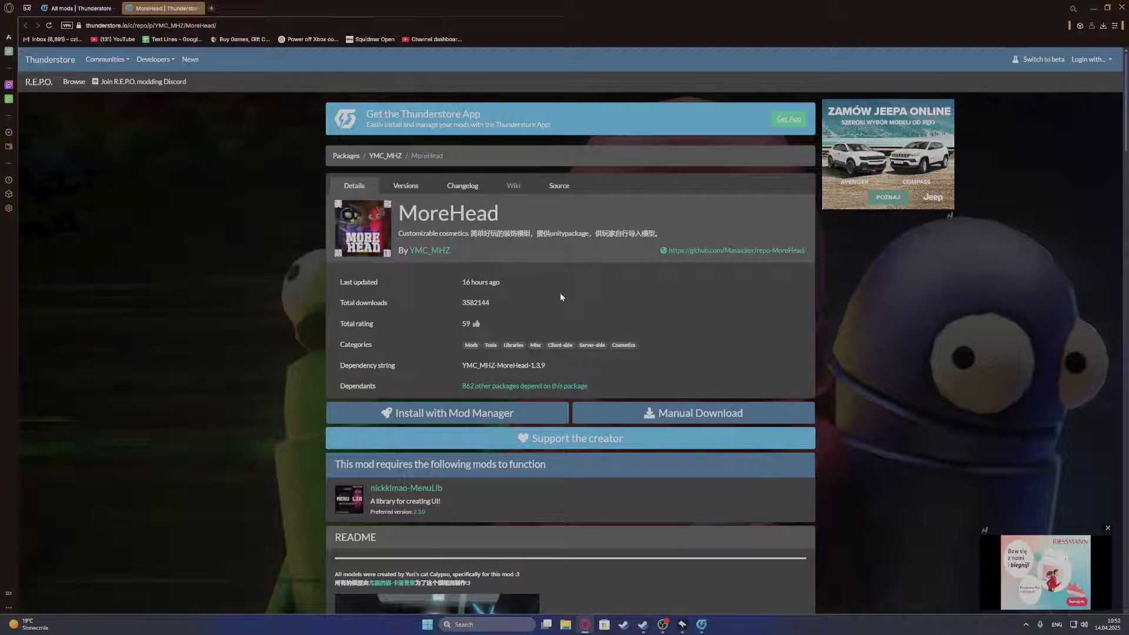
# - Examine the MoreHead page for its manual download option and the mods it requires to function
pyautogui.scroll(-2, 560, 297)
pyautogui.scroll(-1, 673, 250)
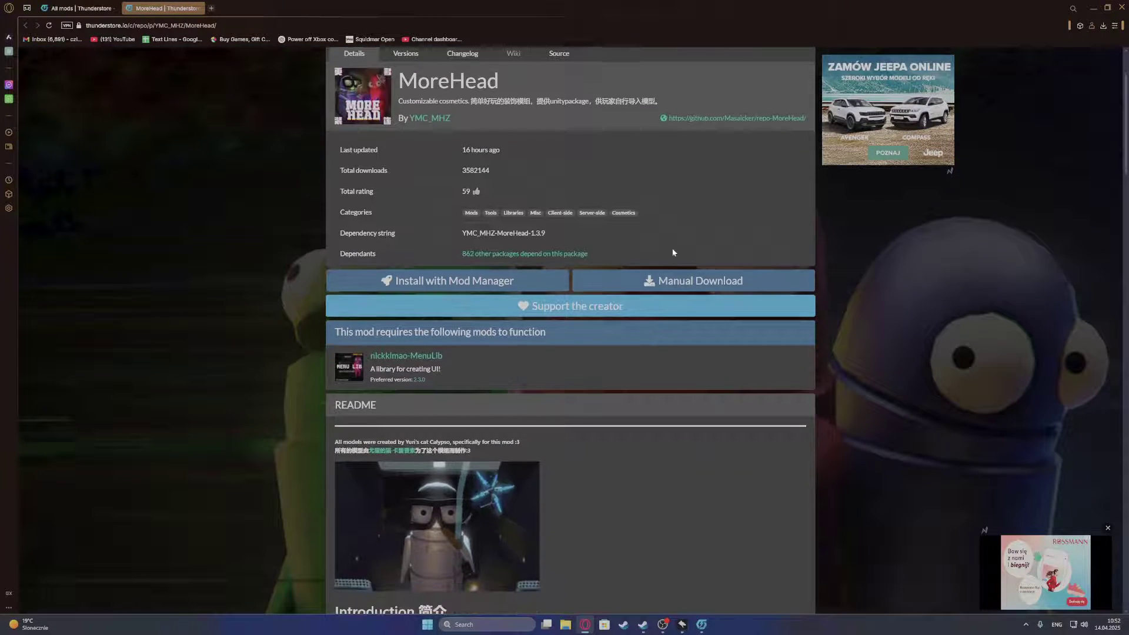
pyautogui.click(697, 284)
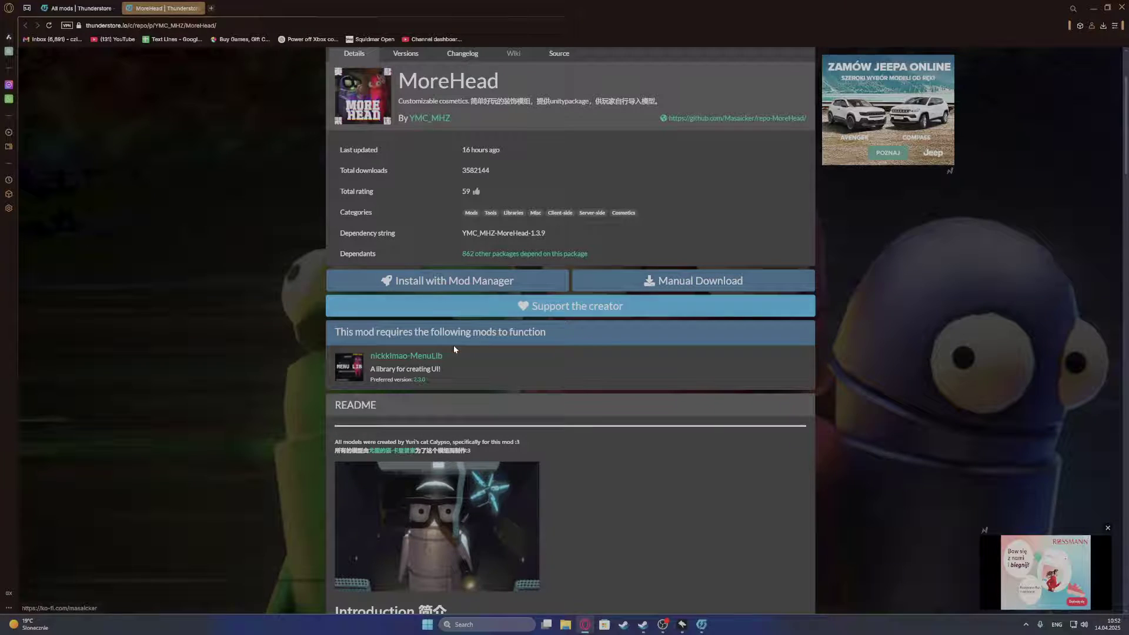
pyautogui.moveTo(334, 331); pyautogui.dragTo(569, 349)
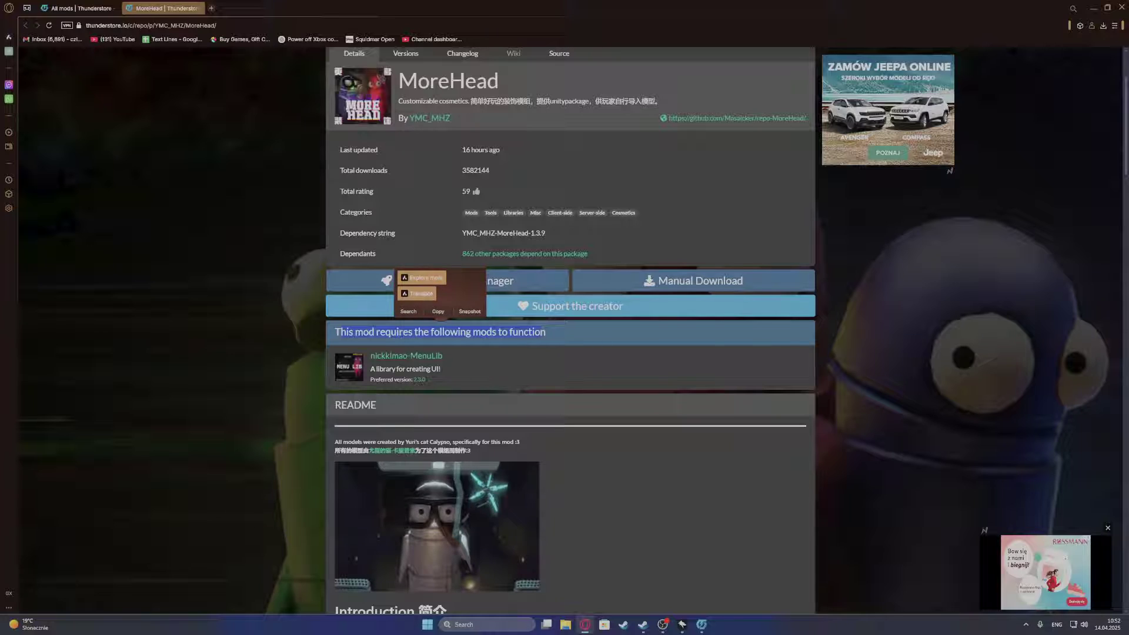
pyautogui.click(618, 412)
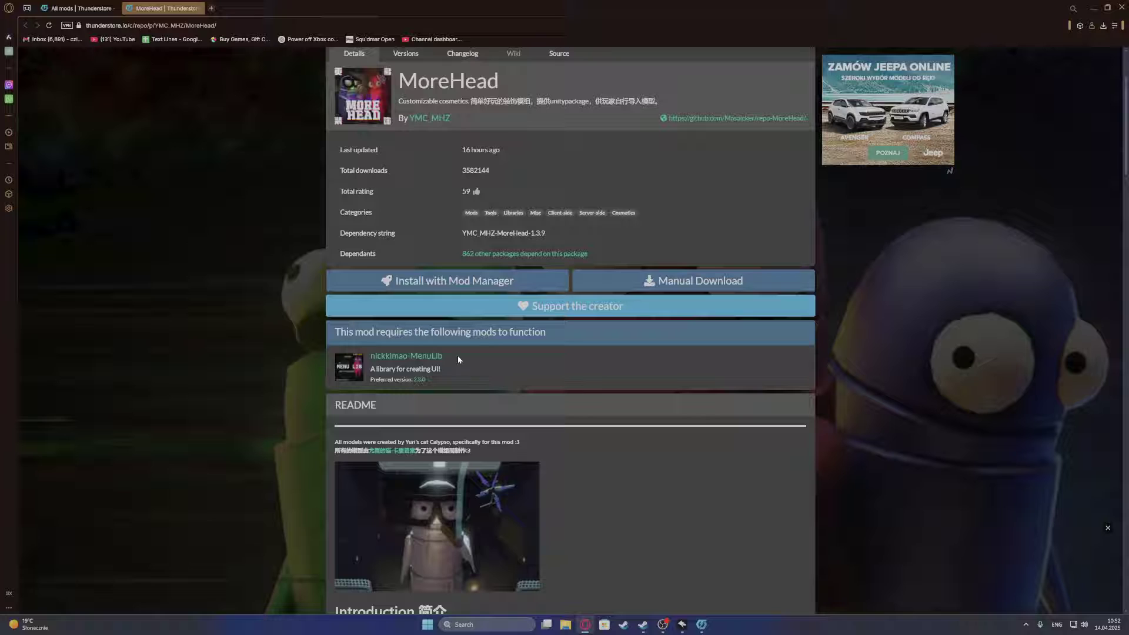
# - Open the page of the required MenuLib mod in a new tab and check which mods it depends on
pyautogui.middleClick(409, 357)
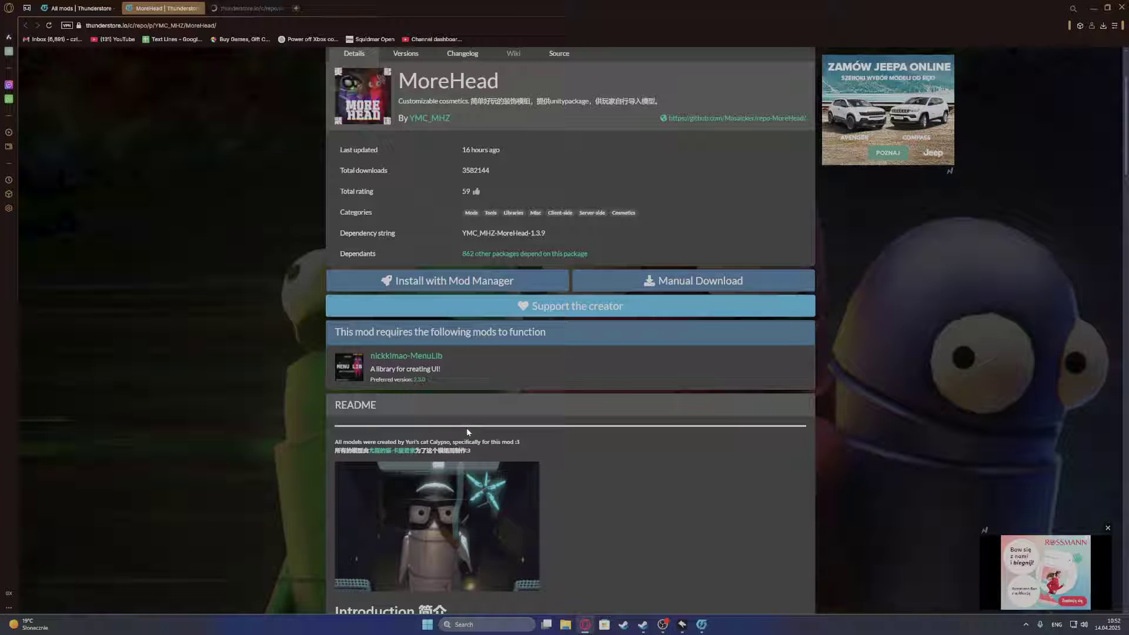
pyautogui.click(247, 8)
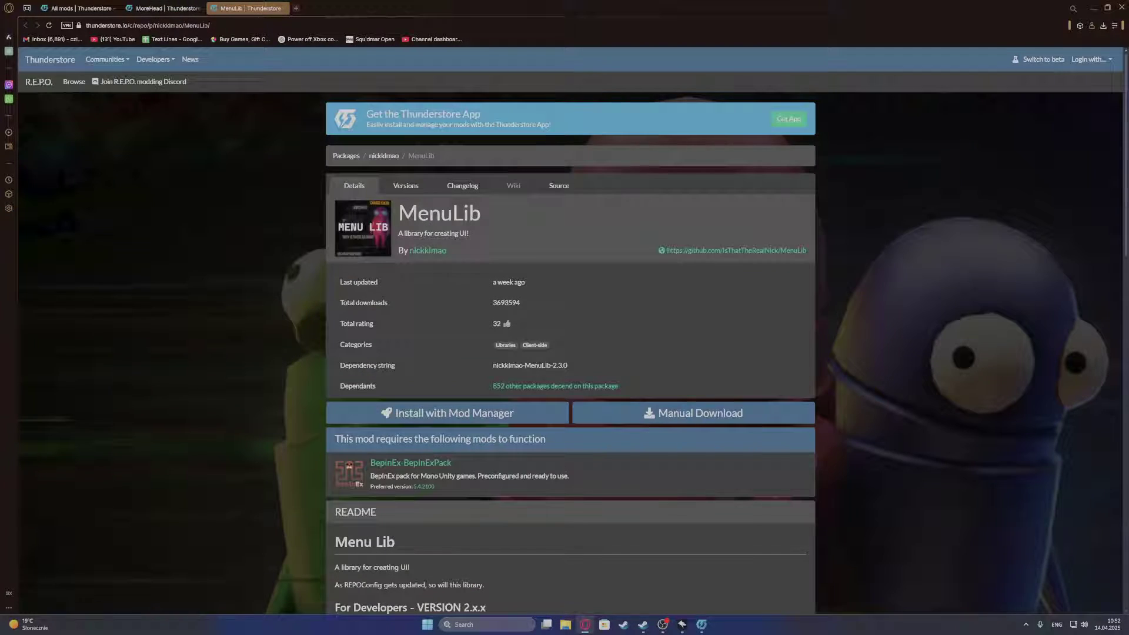
pyautogui.scroll(-2, 421, 244)
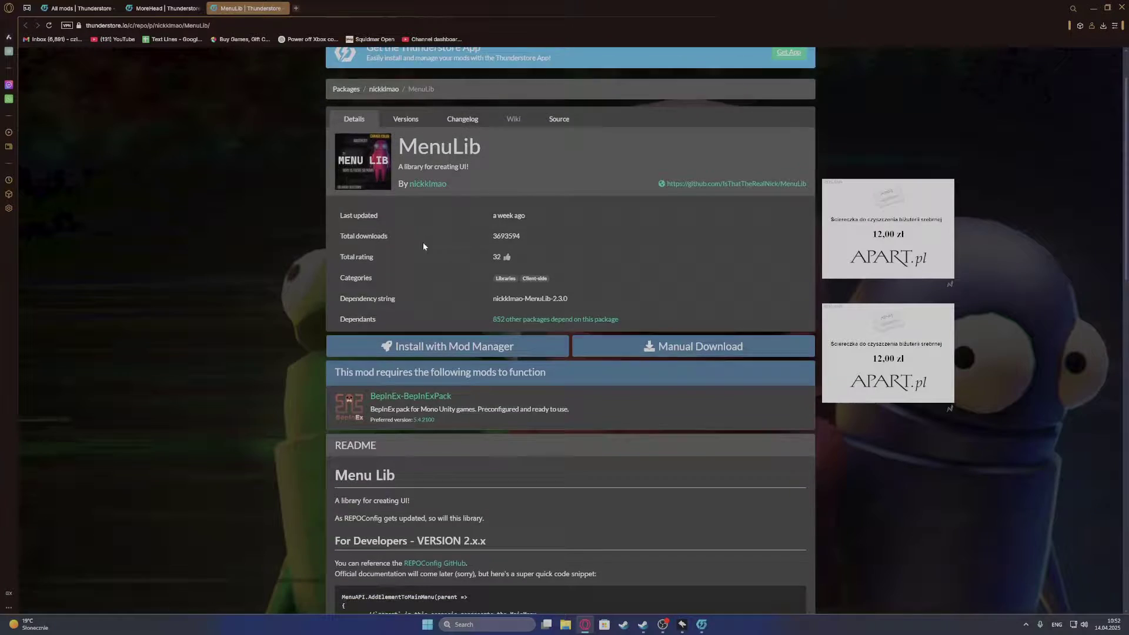
# - Open the page of the required BepInExPack mod in a new tab and look over its details
pyautogui.middleClick(401, 376)
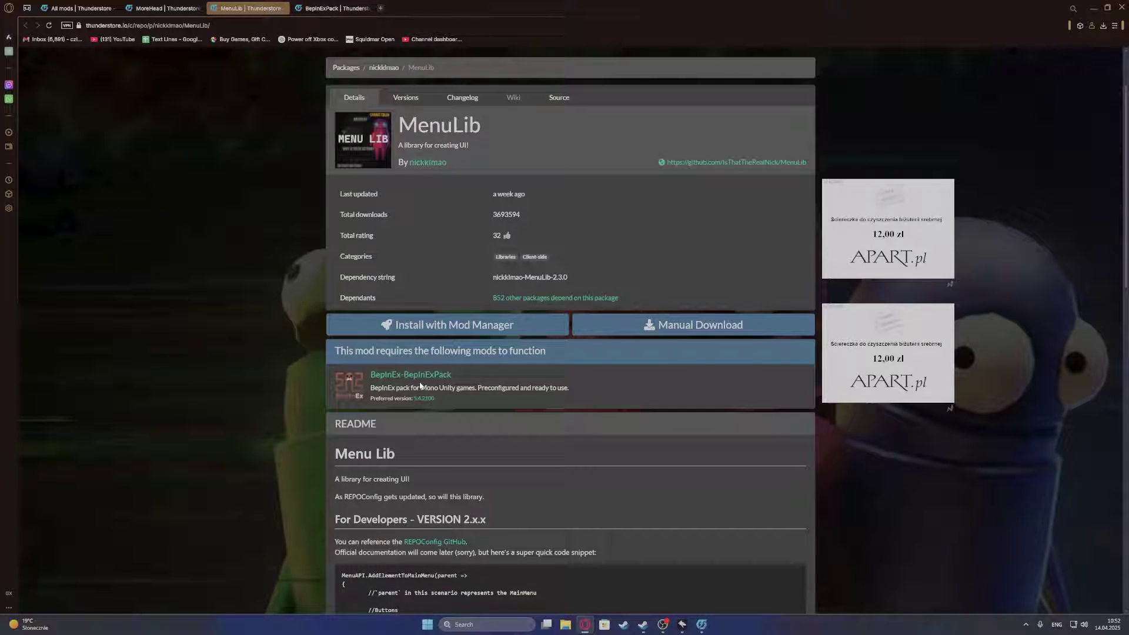
pyautogui.click(334, 12)
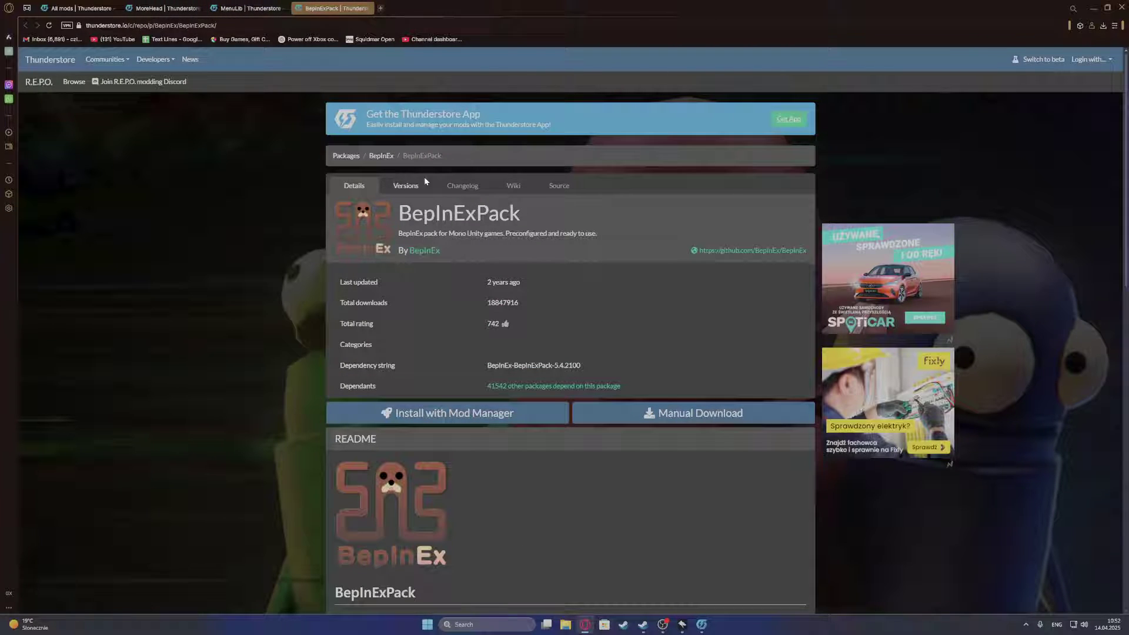
pyautogui.scroll(-2, 453, 287)
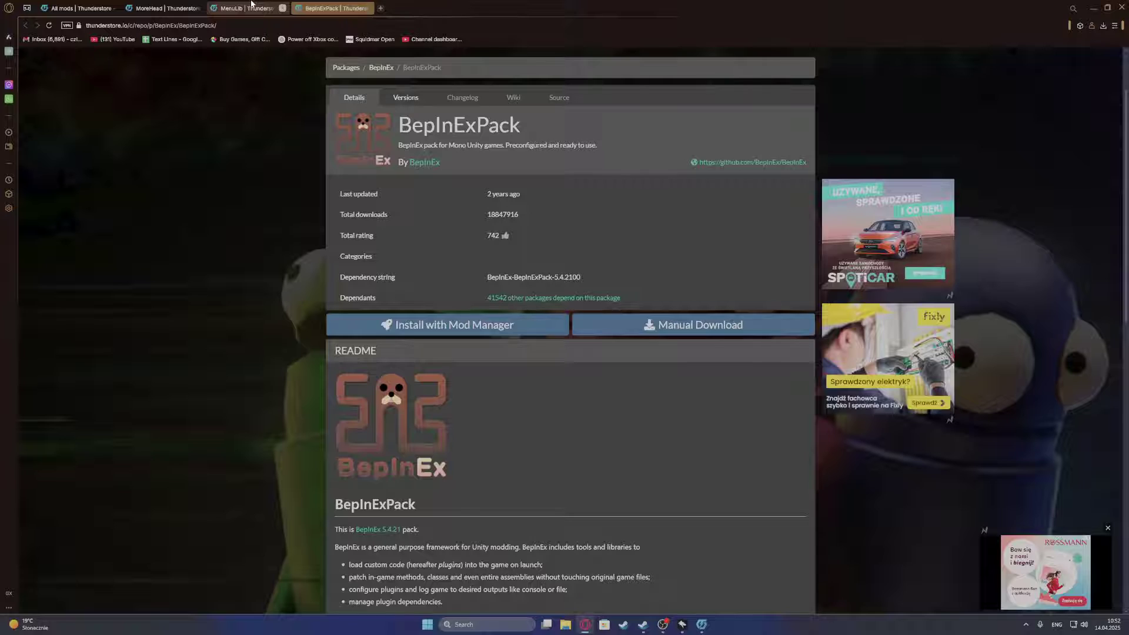
# - Revisit the MenuLib page and the MoreHead page to review their manual download options
pyautogui.click(251, 5)
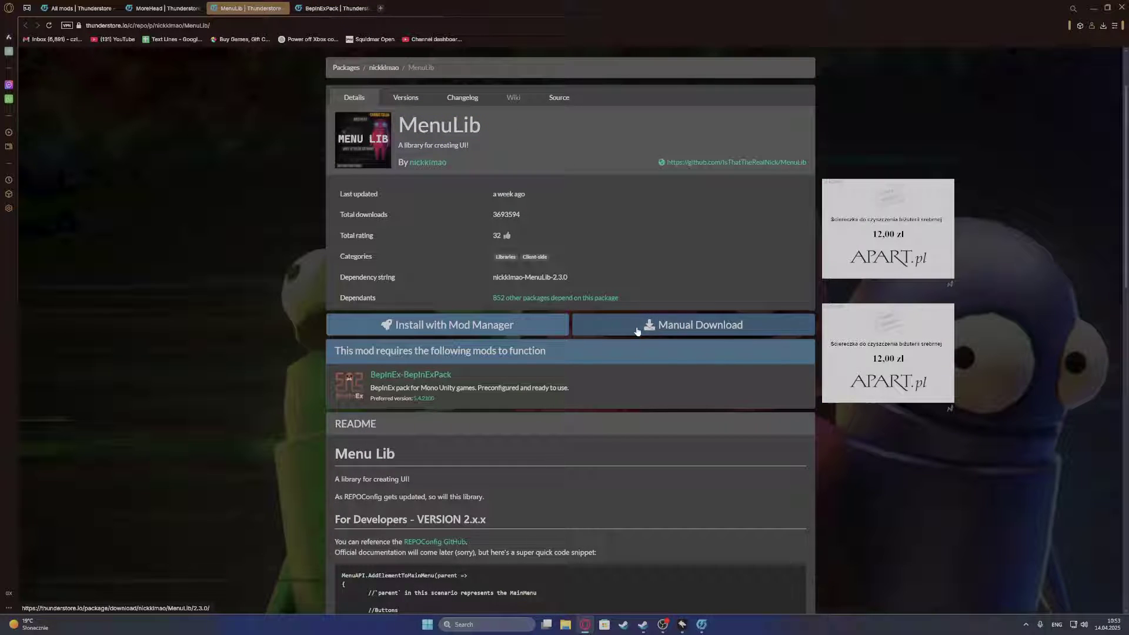
pyautogui.click(165, 8)
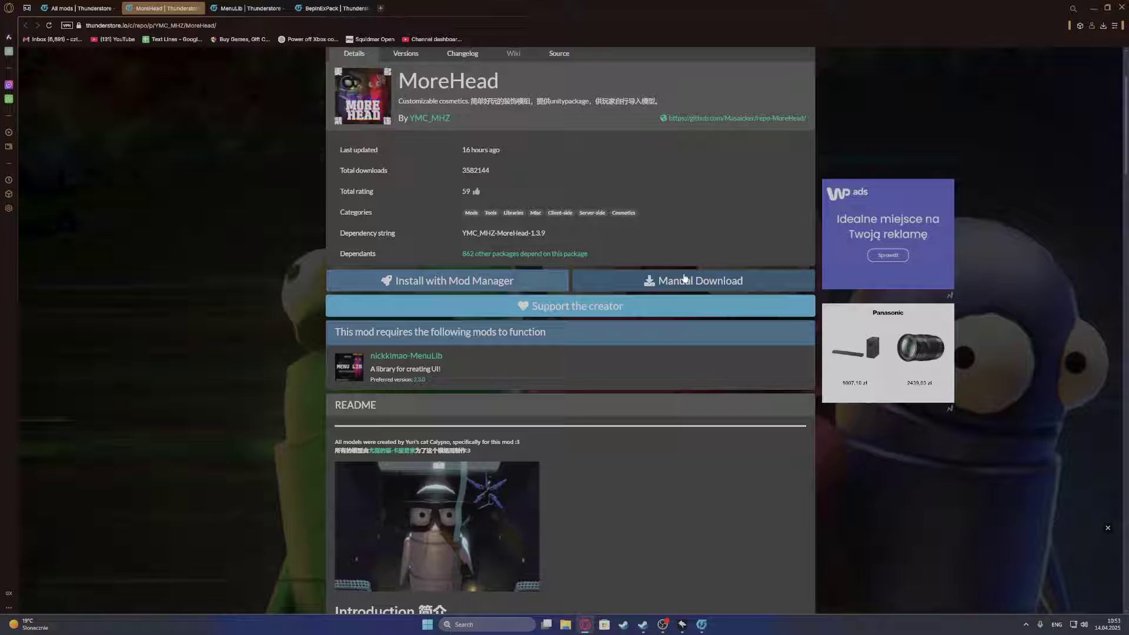
pyautogui.scroll(1, 711, 250)
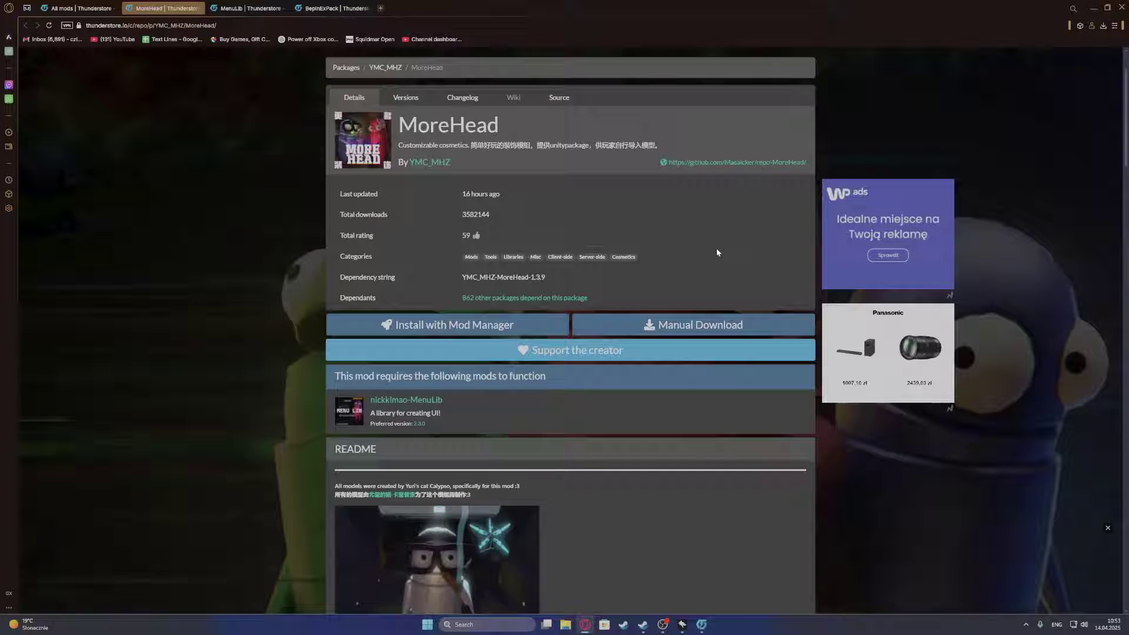
pyautogui.scroll(1, 697, 284)
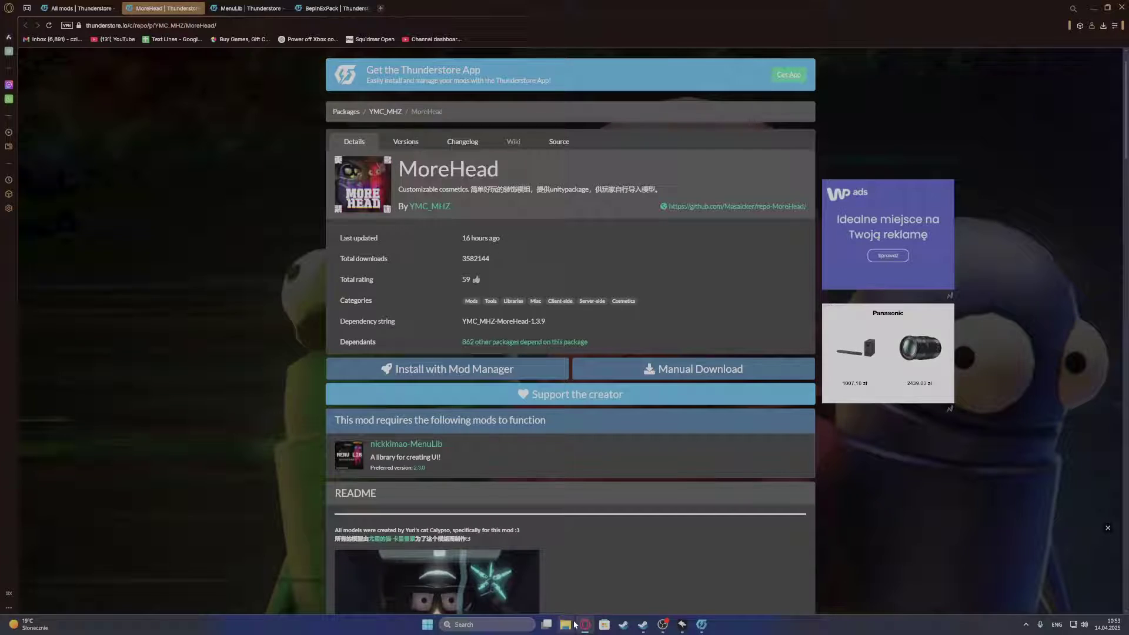
# - Switch to Steam and open the R.E.P.O. installation folder through the game's installed files properties
pyautogui.moveTo(643, 624)
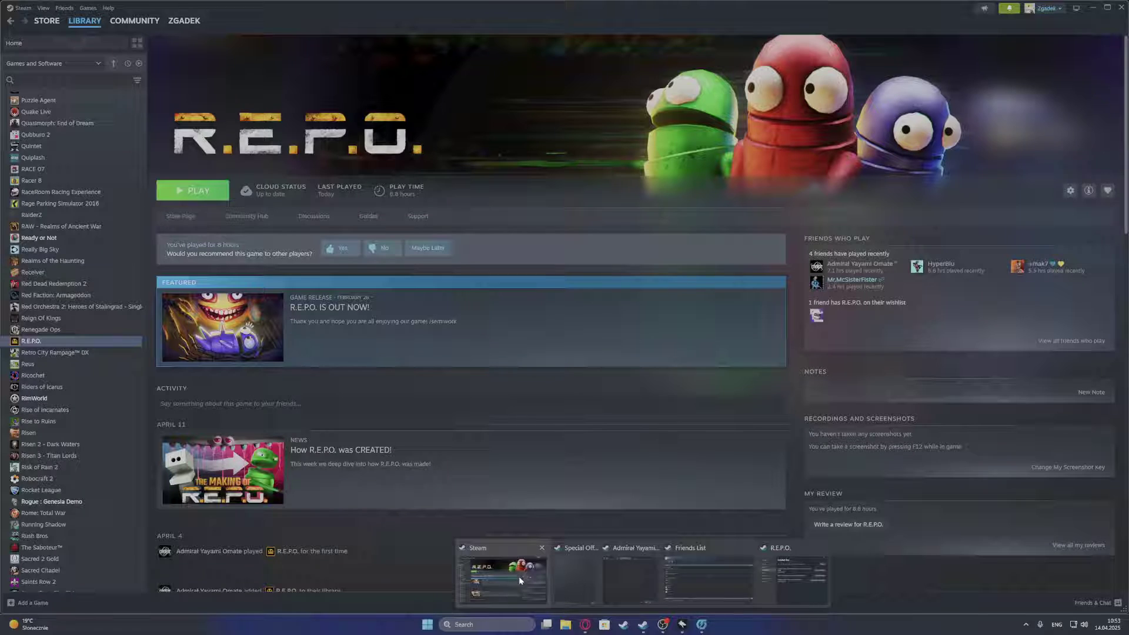
pyautogui.click(513, 575)
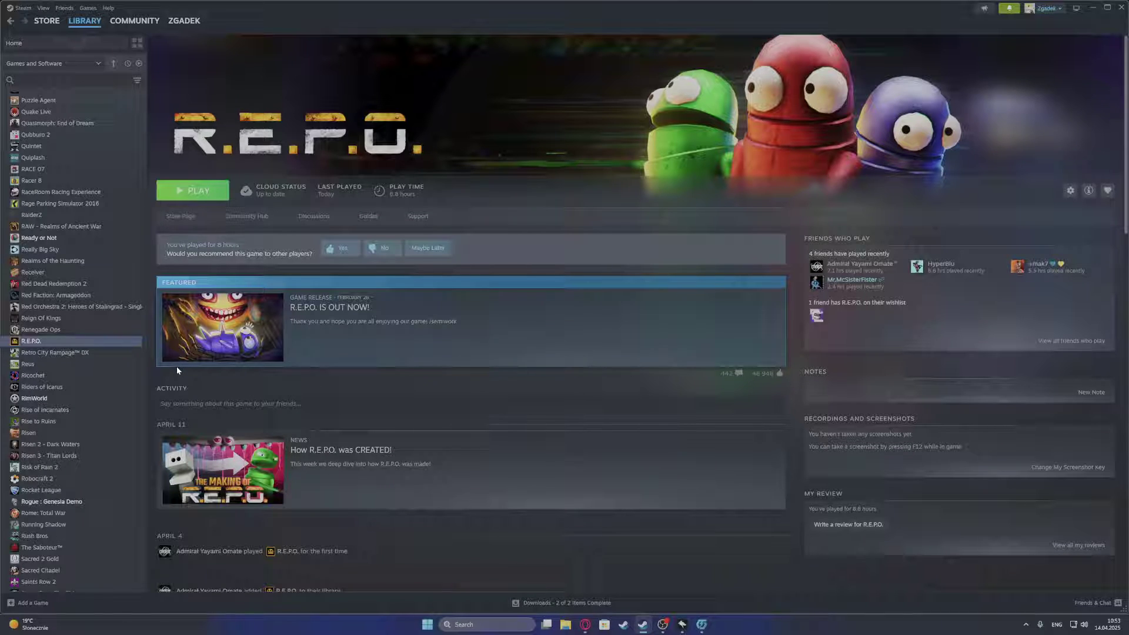
pyautogui.rightClick(18, 345)
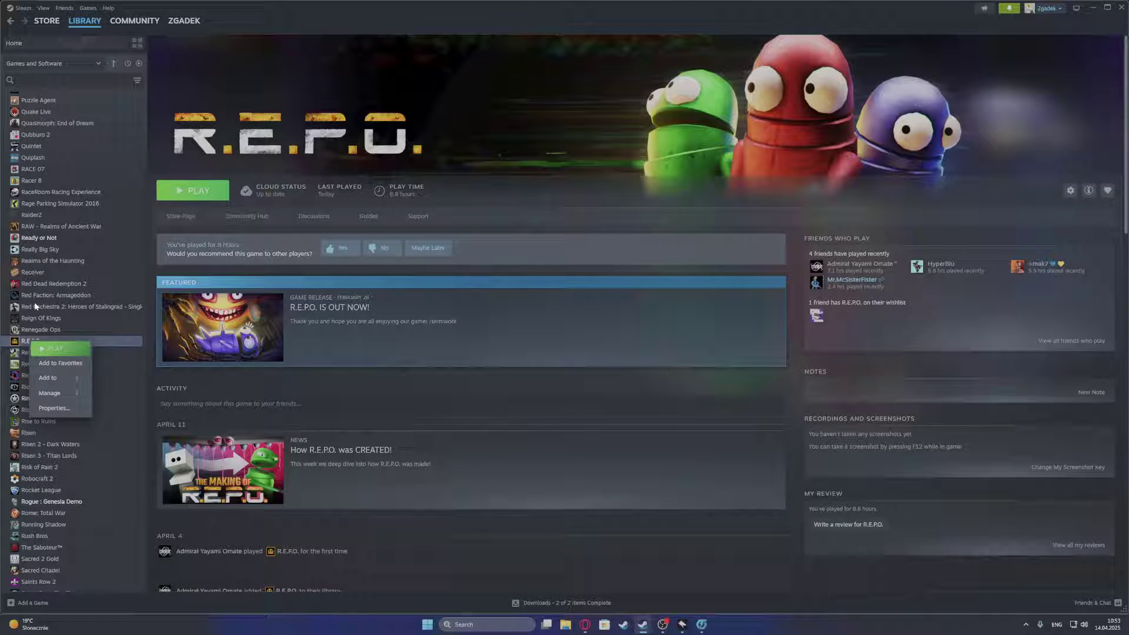
pyautogui.click(61, 408)
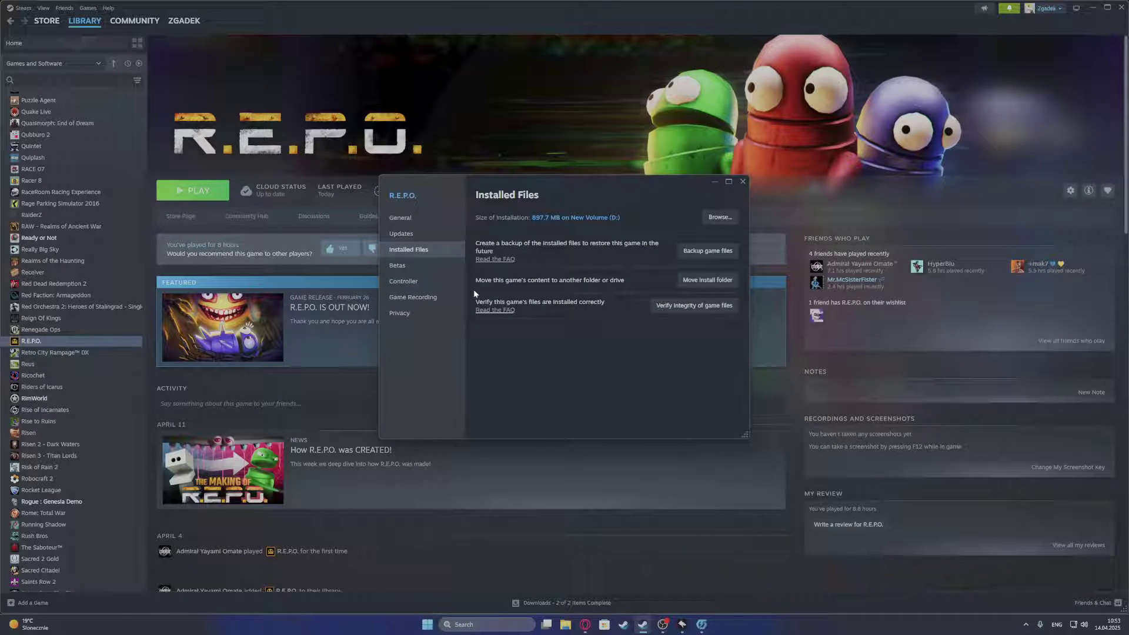
pyautogui.click(719, 217)
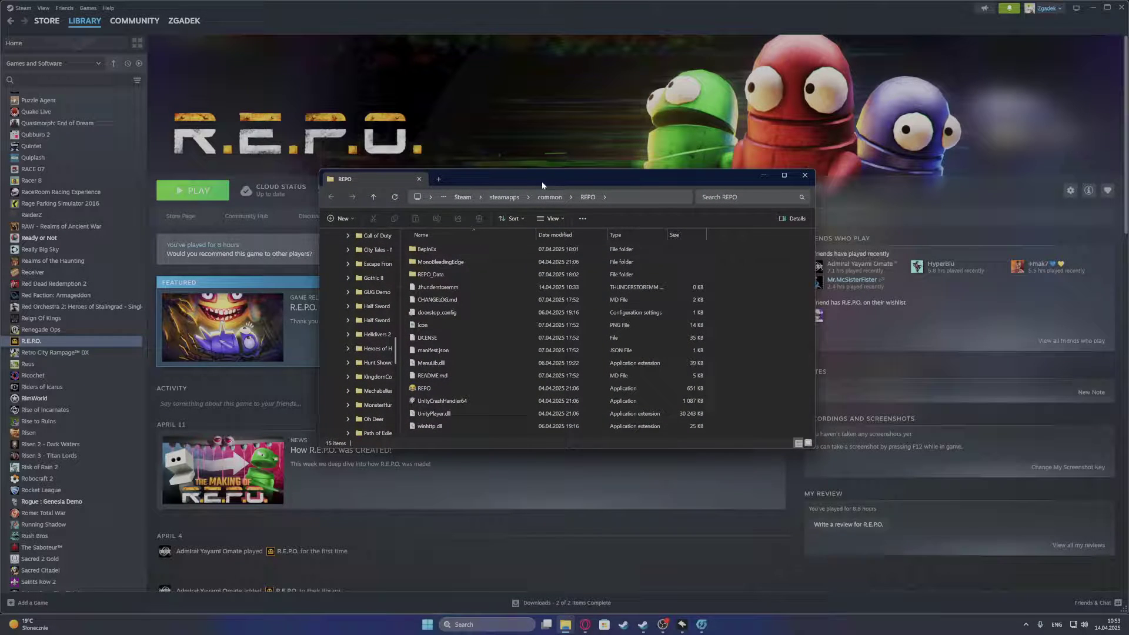
pyautogui.moveTo(542, 181); pyautogui.dragTo(658, 172)
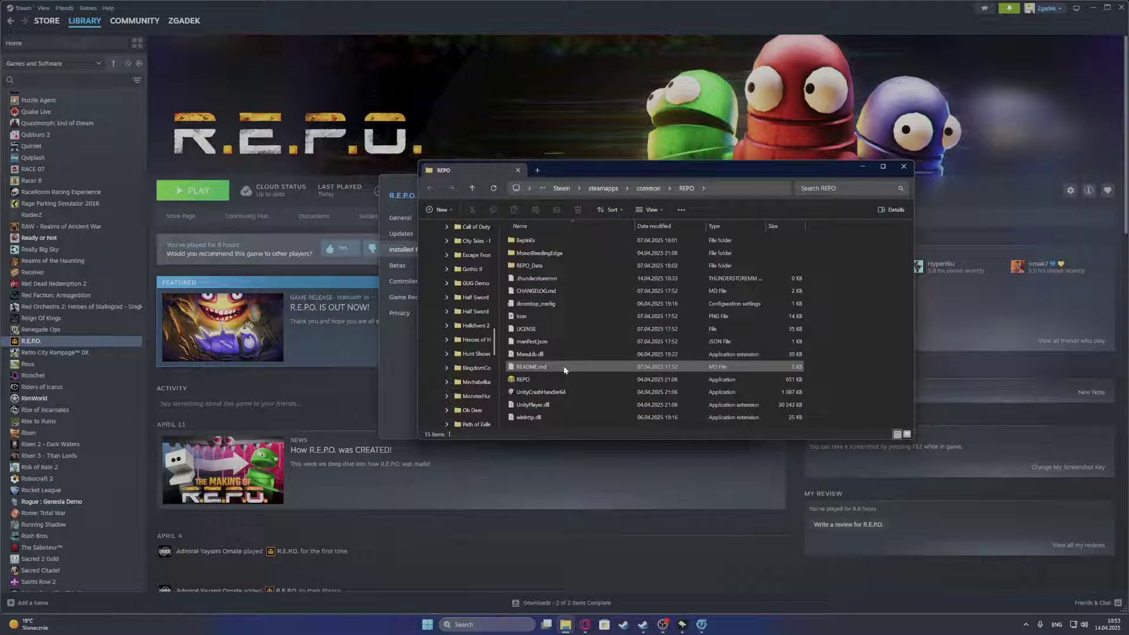
pyautogui.moveTo(536, 425); pyautogui.dragTo(706, 435)
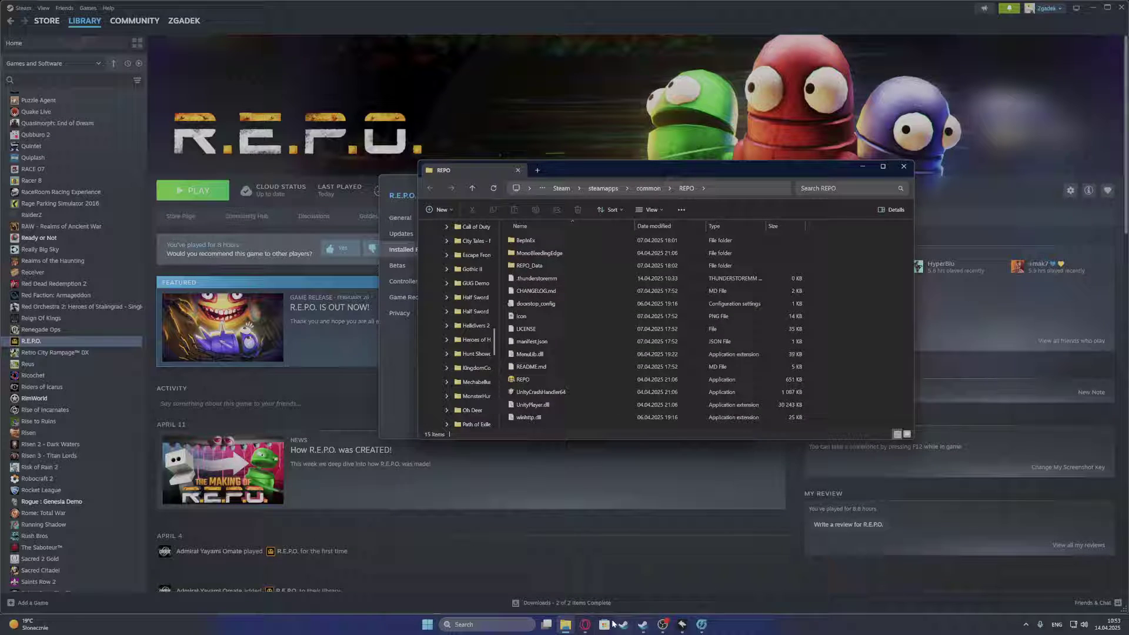
# - Switch back to the browser and show the list of downloaded files containing the mod archives
pyautogui.click(585, 625)
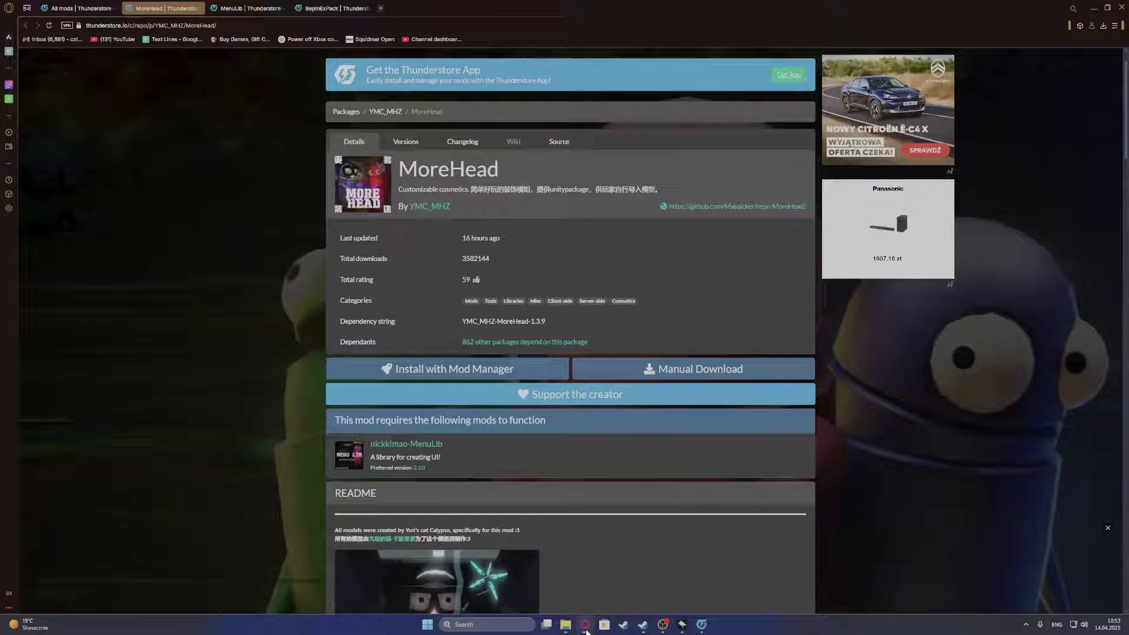
pyautogui.click(1104, 26)
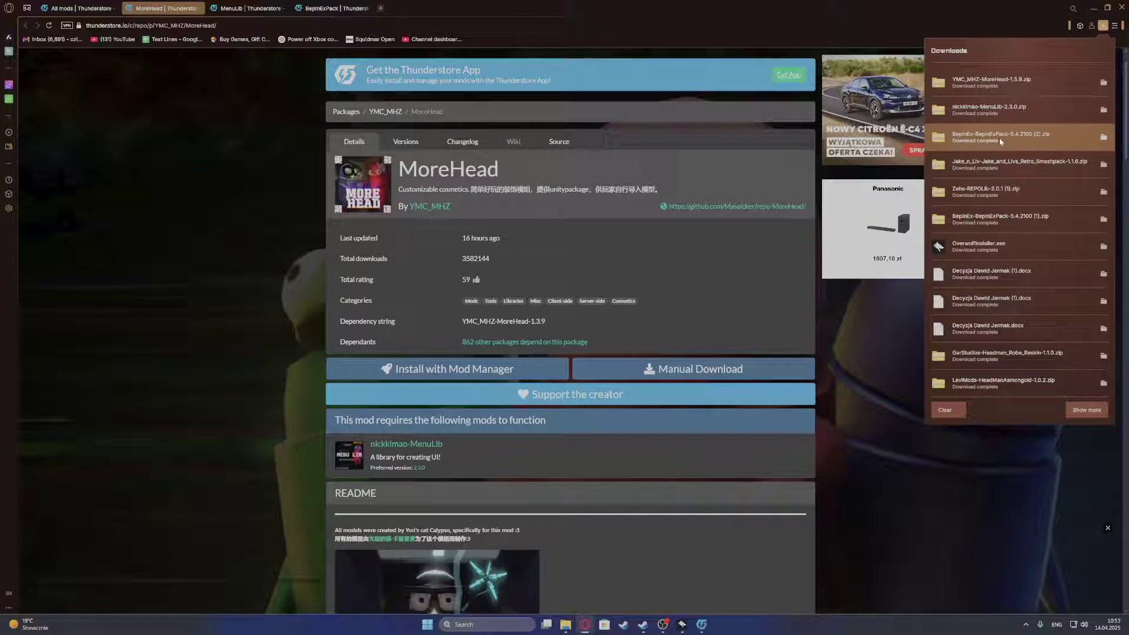
# - Return to the BepInExPack mod page and open the downloaded BepInEx-BepInExPack-5.4.2100 (2).zip archive
pyautogui.click(332, 8)
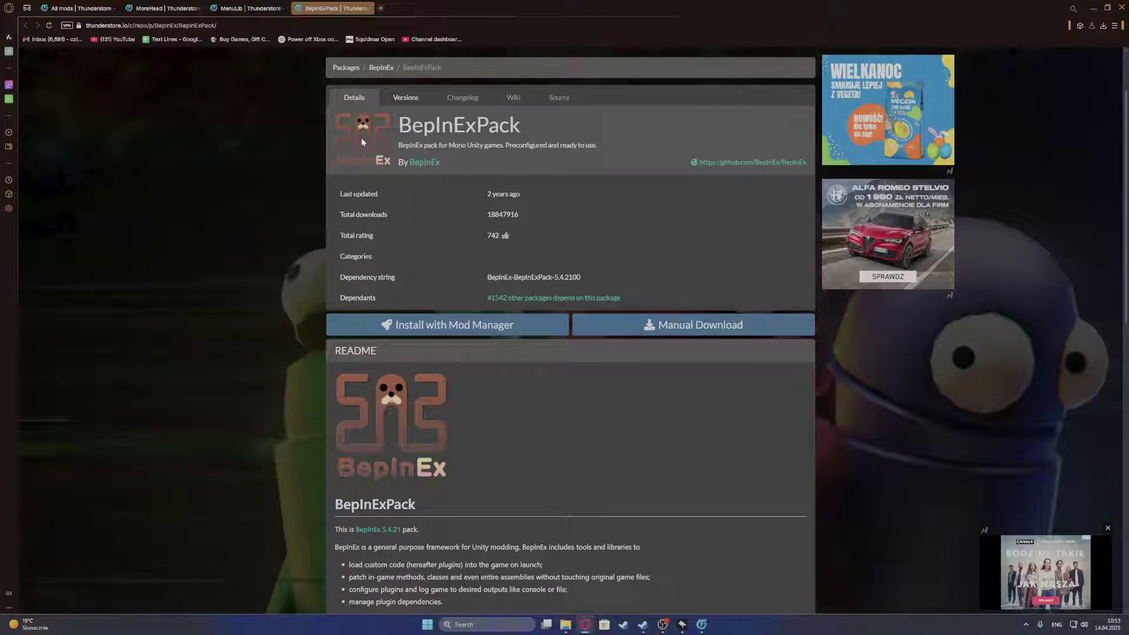
pyautogui.click(238, 8)
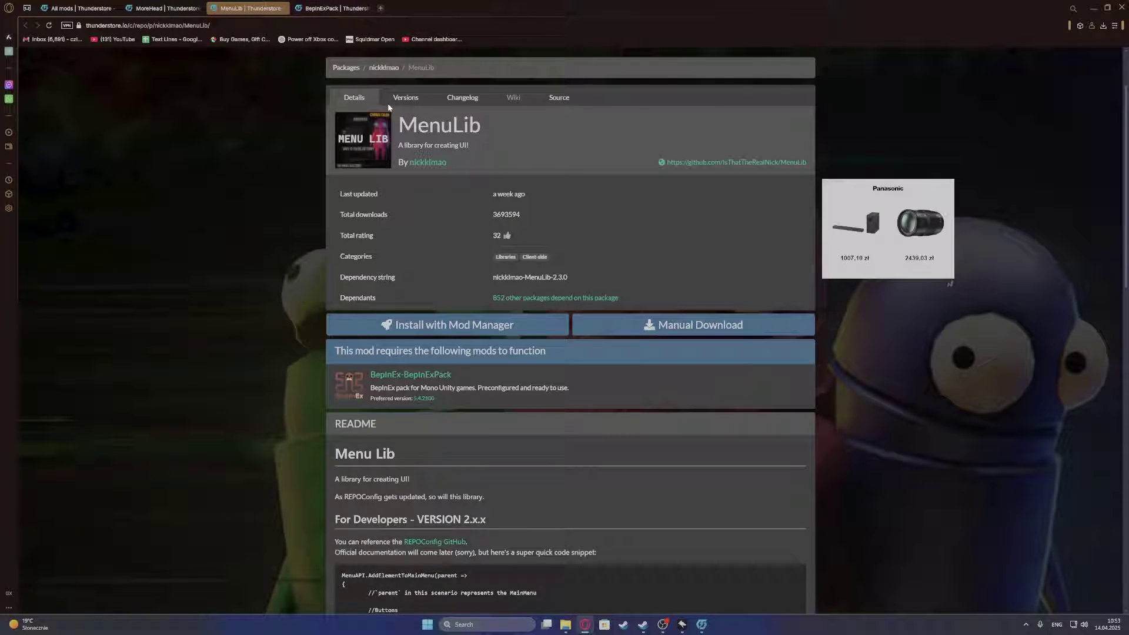
pyautogui.click(330, 9)
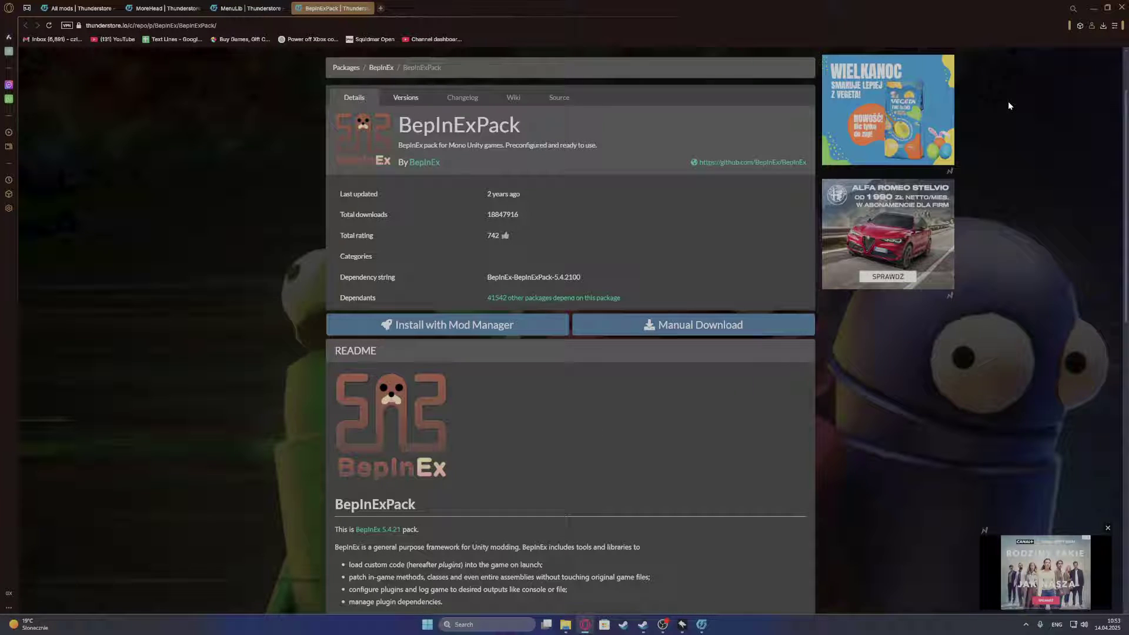
pyautogui.click(1106, 27)
pyautogui.click(966, 136)
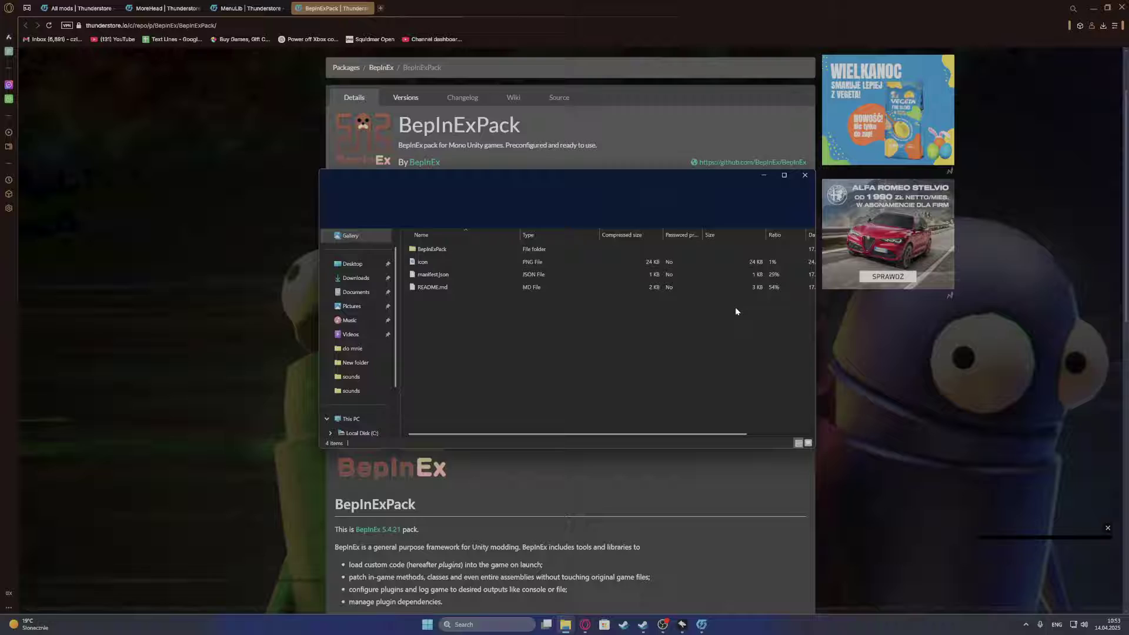
# - Select everything inside the archive's BepInExPack folder and bring the REPO game folder alongside it
pyautogui.moveTo(460, 179); pyautogui.dragTo(562, 192)
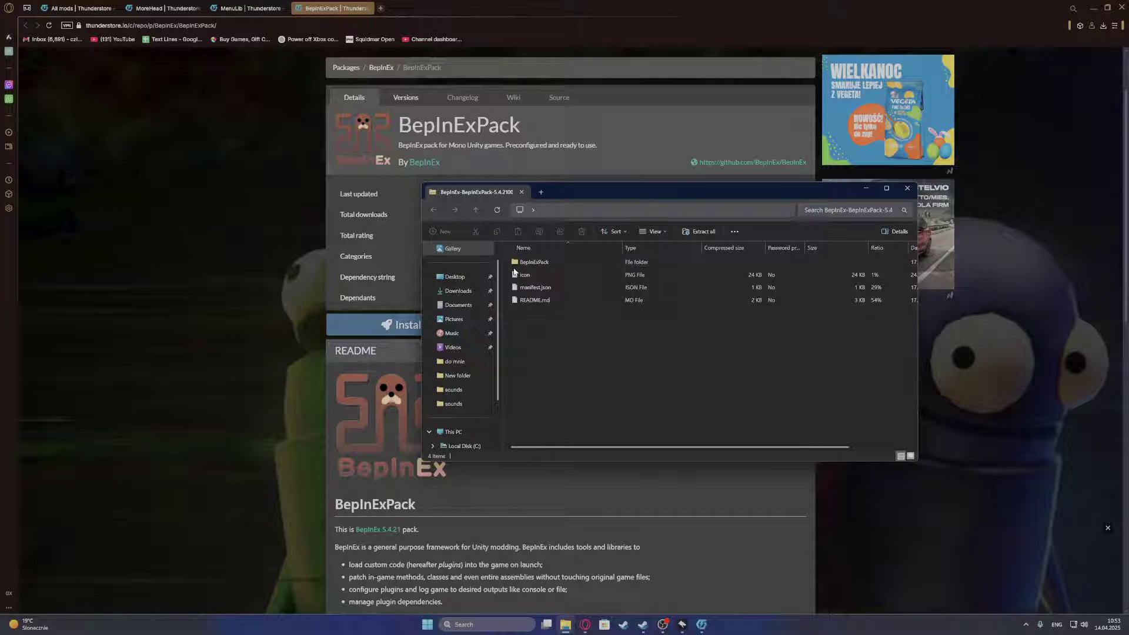
pyautogui.click(529, 265)
pyautogui.doubleClick(524, 265)
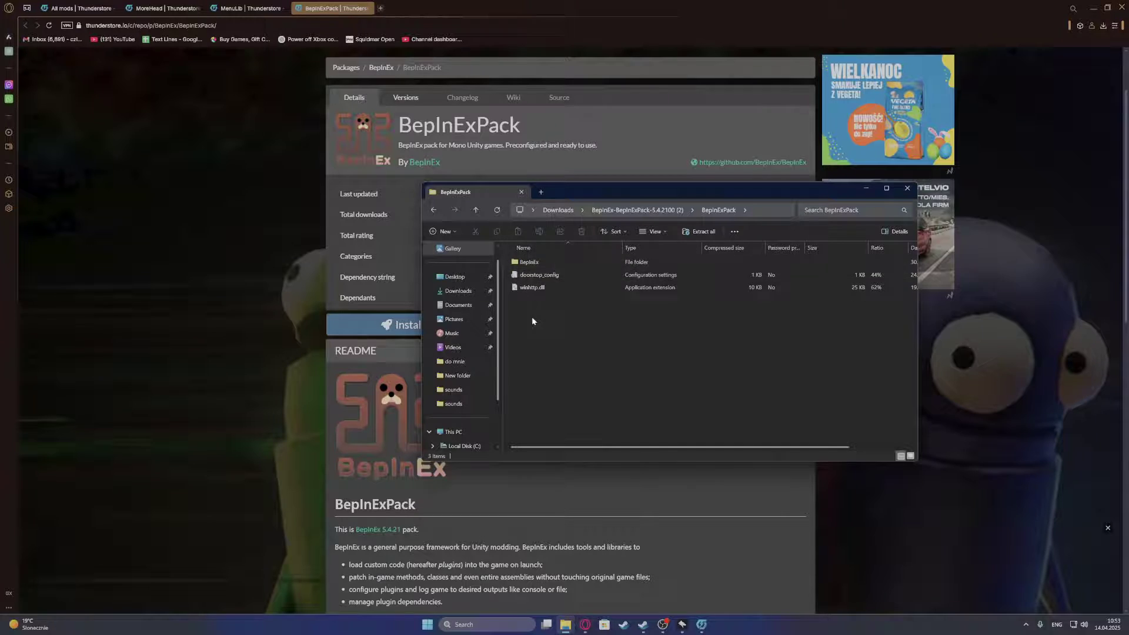
pyautogui.moveTo(539, 314); pyautogui.dragTo(641, 135)
pyautogui.moveTo(598, 168); pyautogui.dragTo(714, 163)
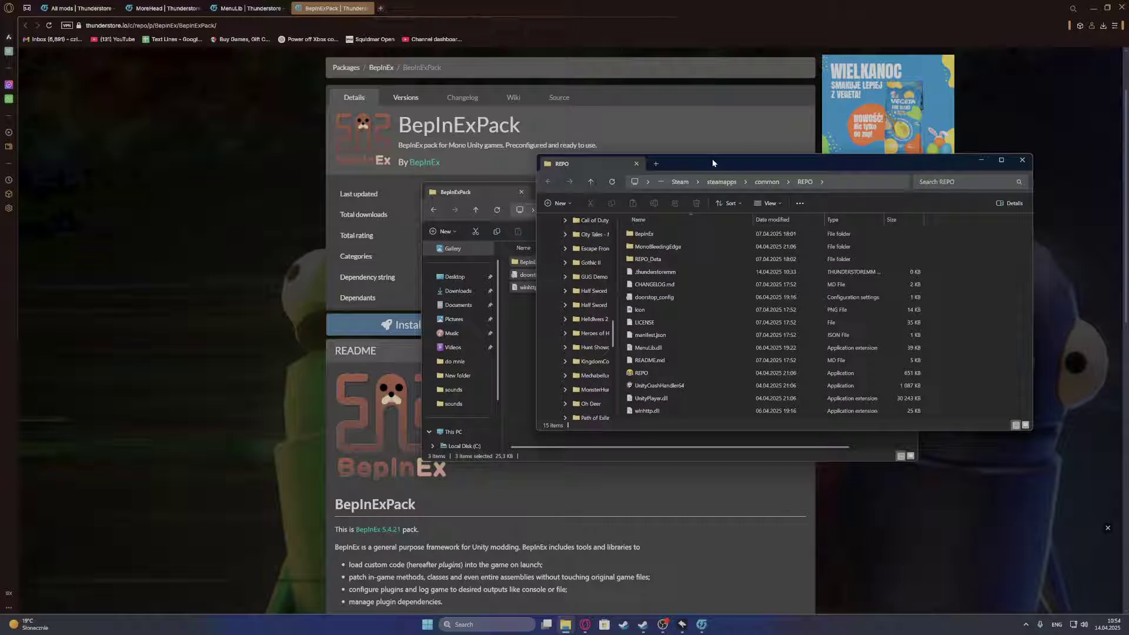
# - Go to the MenuLib page, open the downloaded nickklmao-MenuLib-2.3.0.zip archive and select all its files
pyautogui.click(337, 94)
pyautogui.hotkey('ctrl', 'shift', 'Tab')
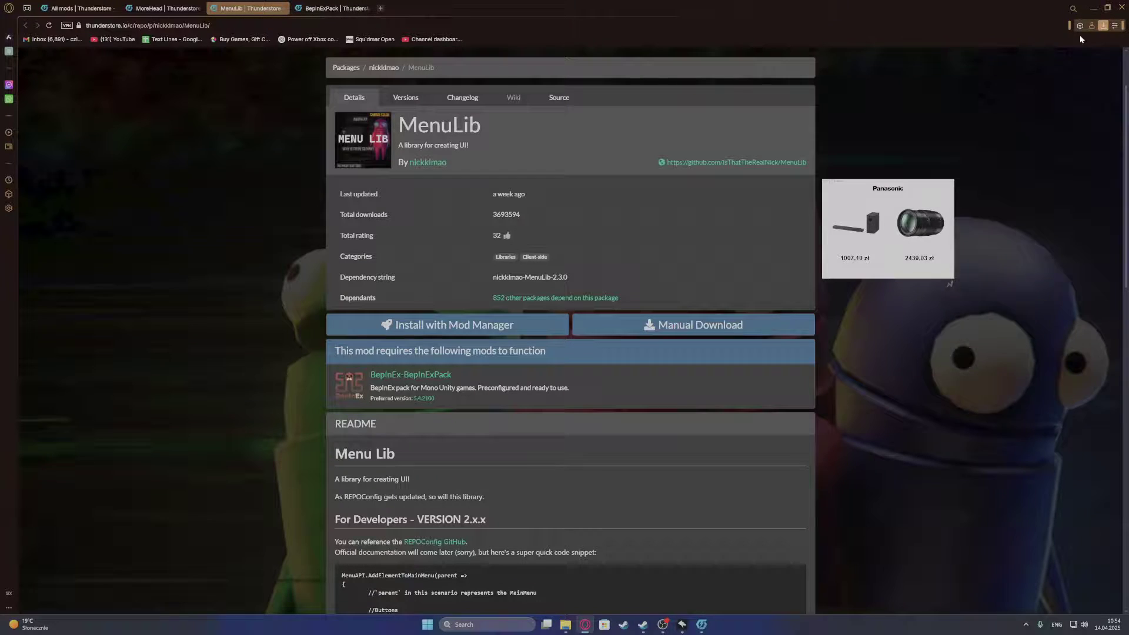
pyautogui.click(1103, 25)
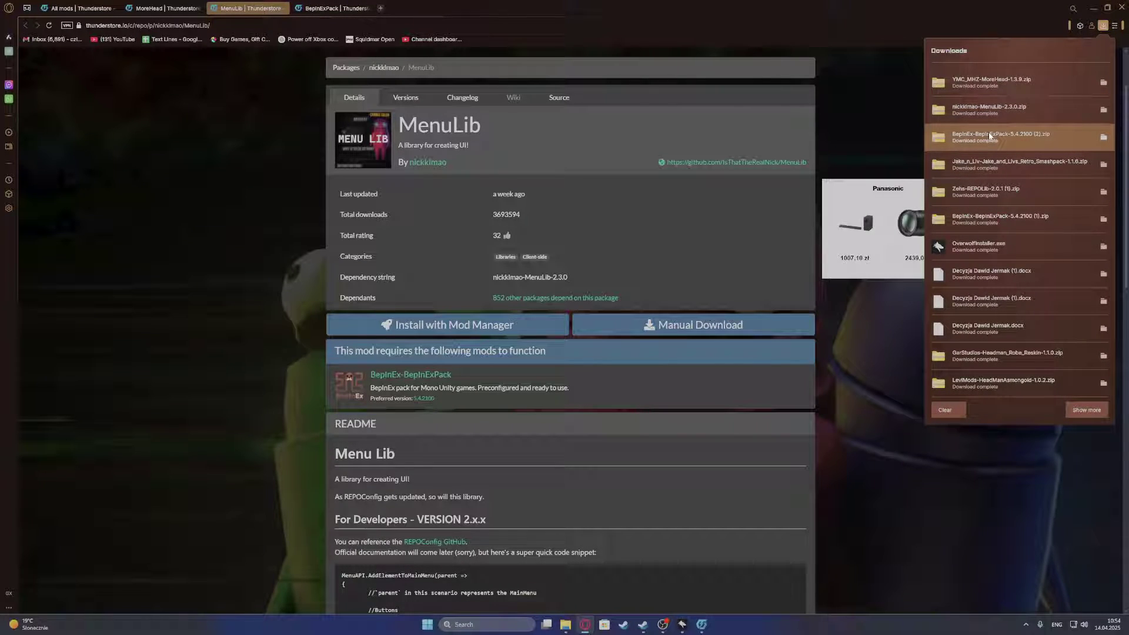
pyautogui.click(996, 112)
pyautogui.moveTo(517, 355); pyautogui.dragTo(444, 234)
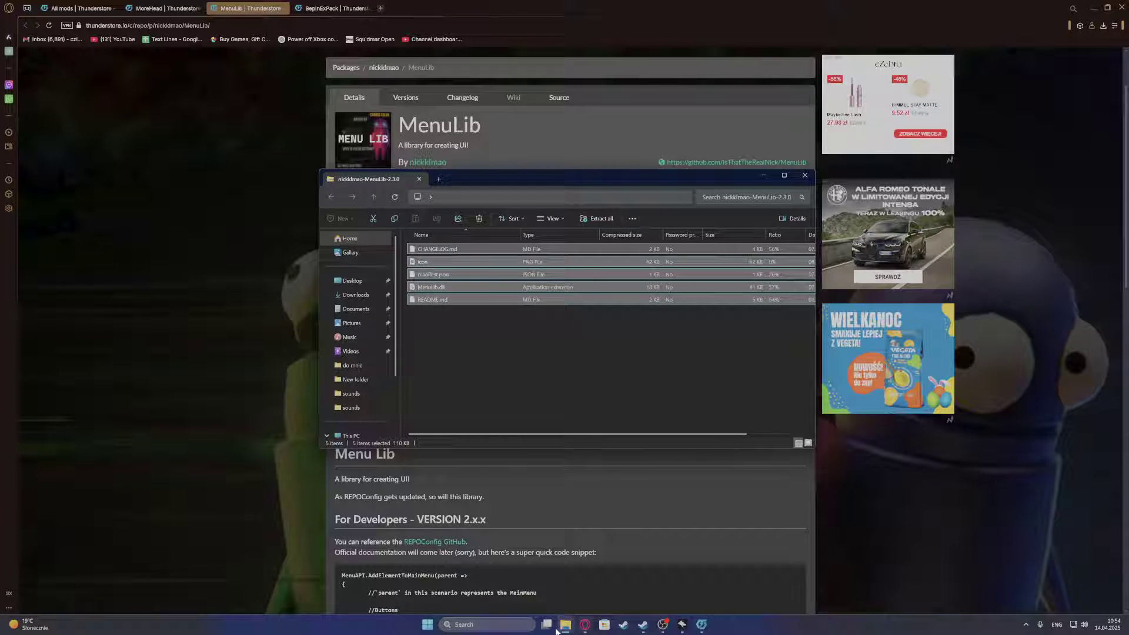
# - Open the plugins folder within BepInEx in the REPO game folder beside the MenuLib archive, then minimize the archive window
pyautogui.moveTo(562, 627)
pyautogui.moveTo(506, 574)
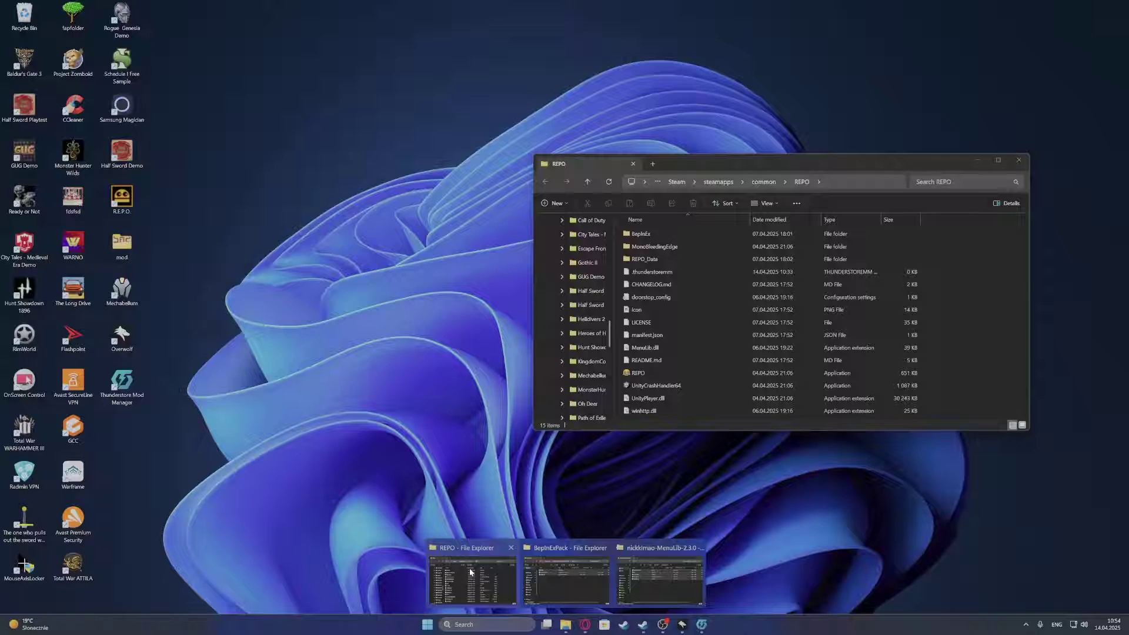
pyautogui.click(480, 579)
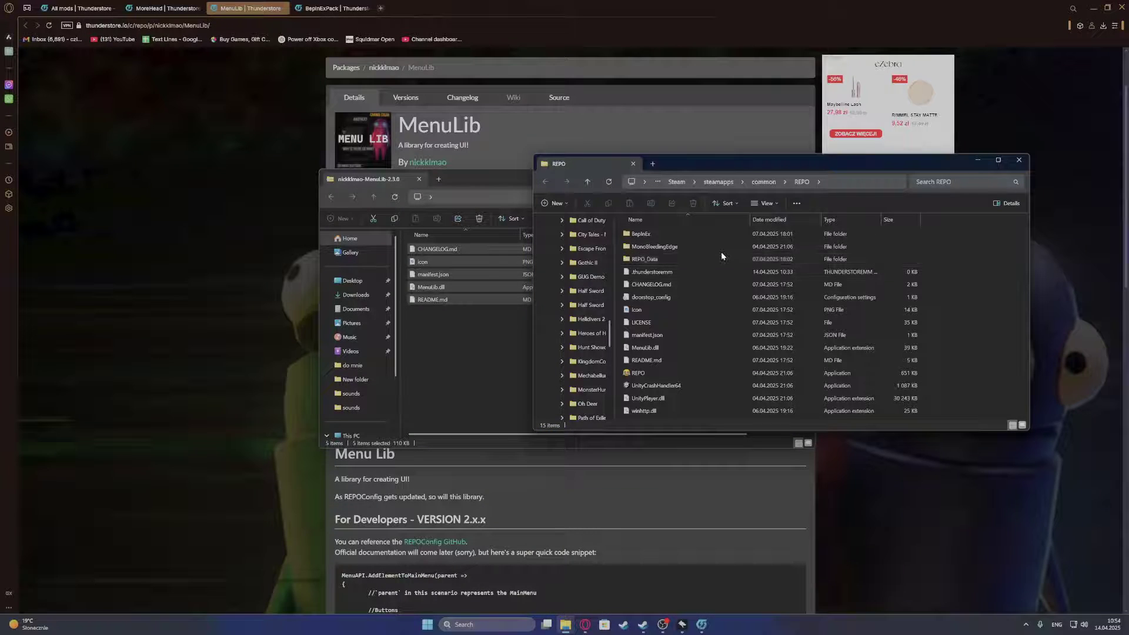
pyautogui.doubleClick(672, 239)
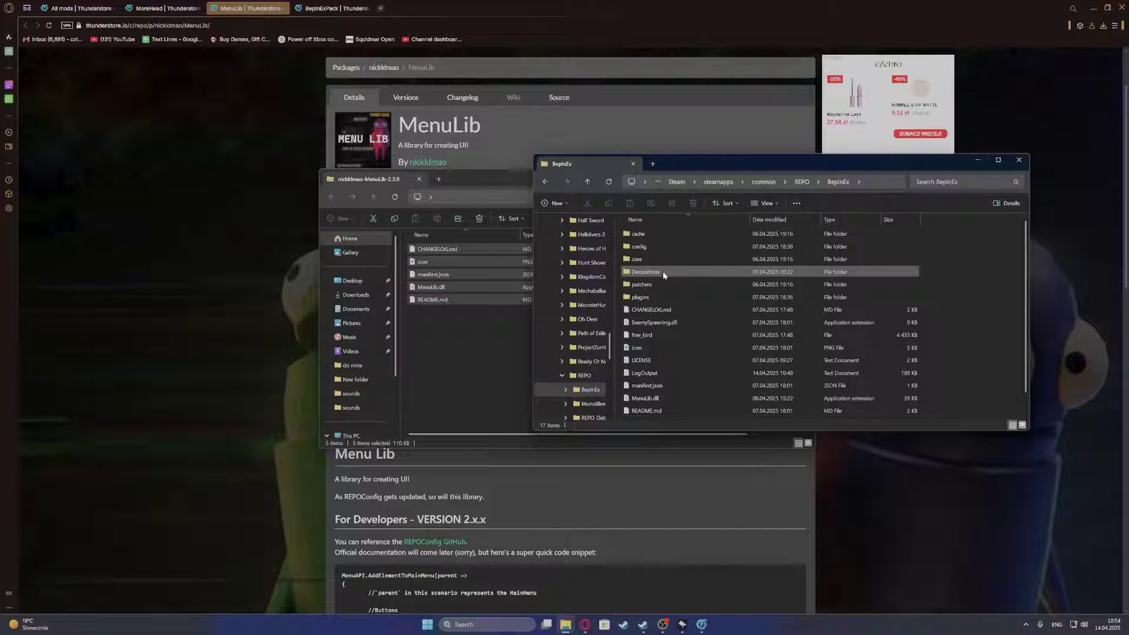
pyautogui.doubleClick(671, 297)
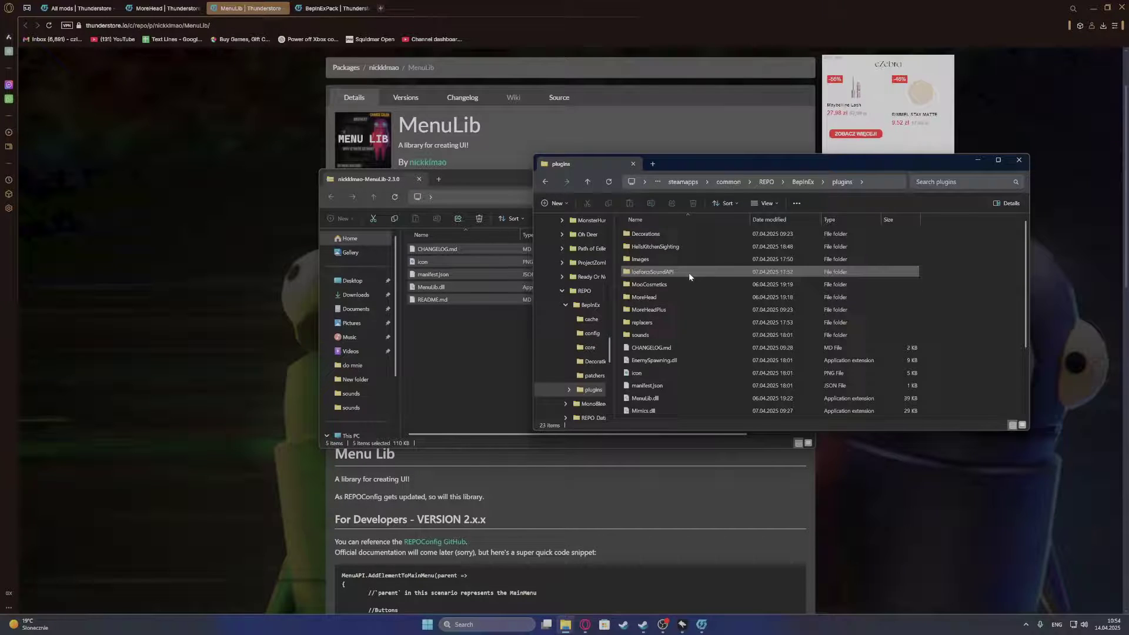
pyautogui.click(462, 350)
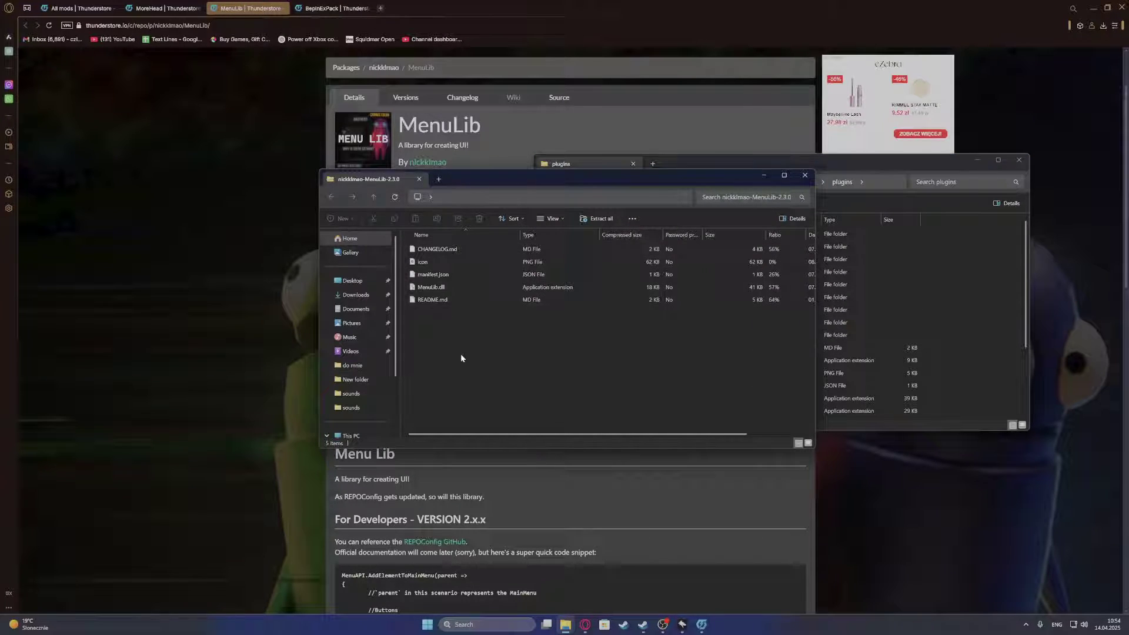
pyautogui.click(764, 175)
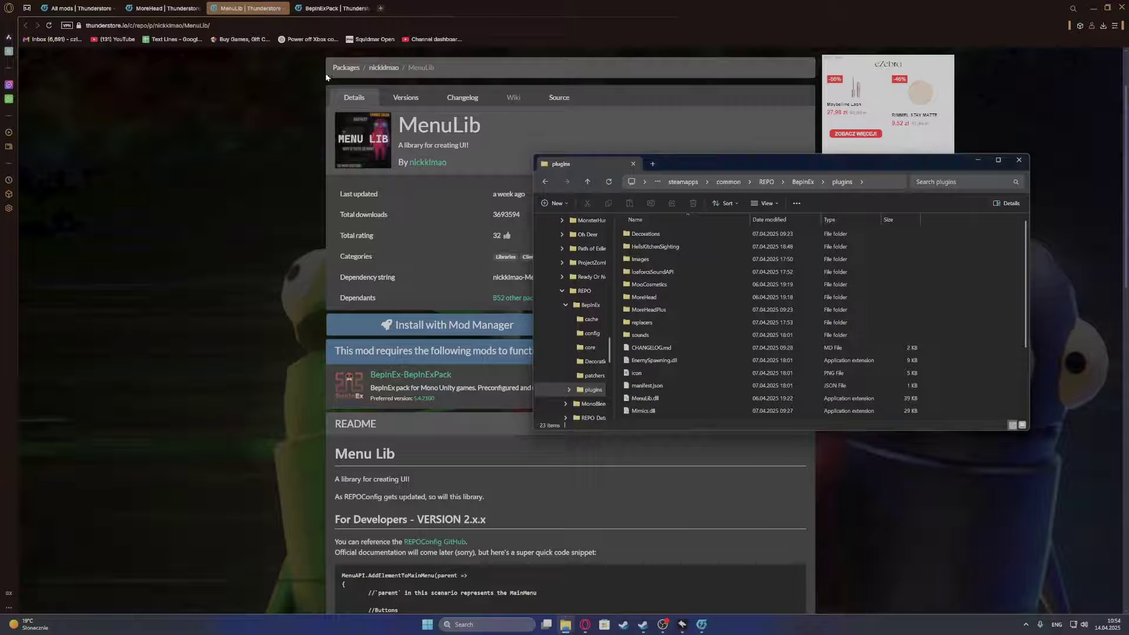
# - Go to the MoreHead page, open the downloaded YMC_MHZ-MoreHead-1.3.9.zip archive and select its plugins folder
pyautogui.click(166, 8)
pyautogui.click(1103, 25)
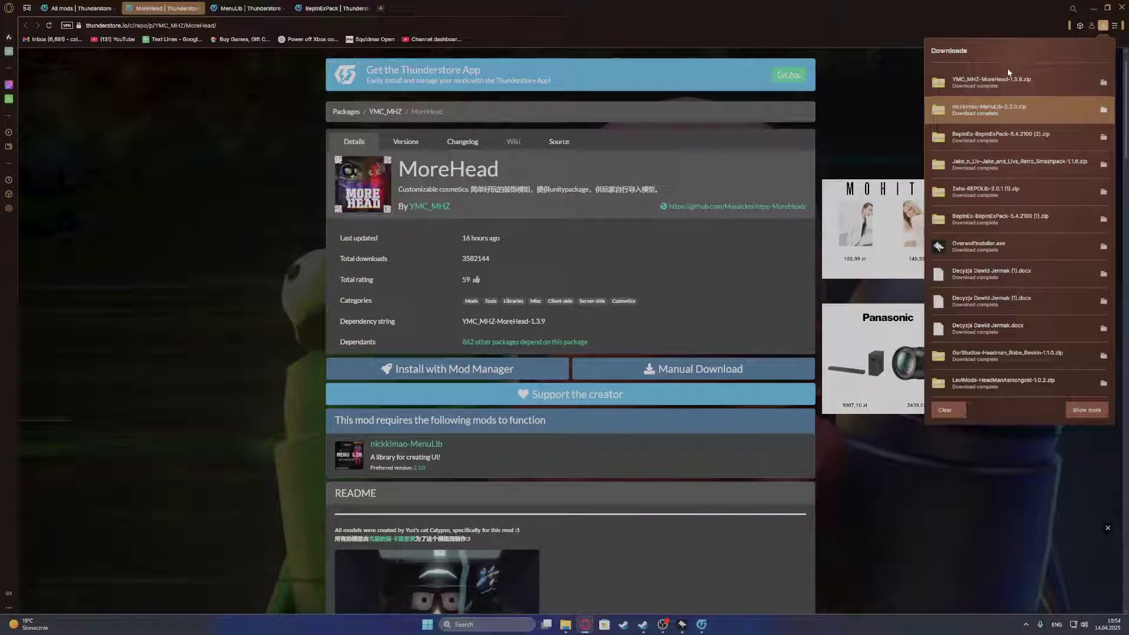
pyautogui.click(963, 86)
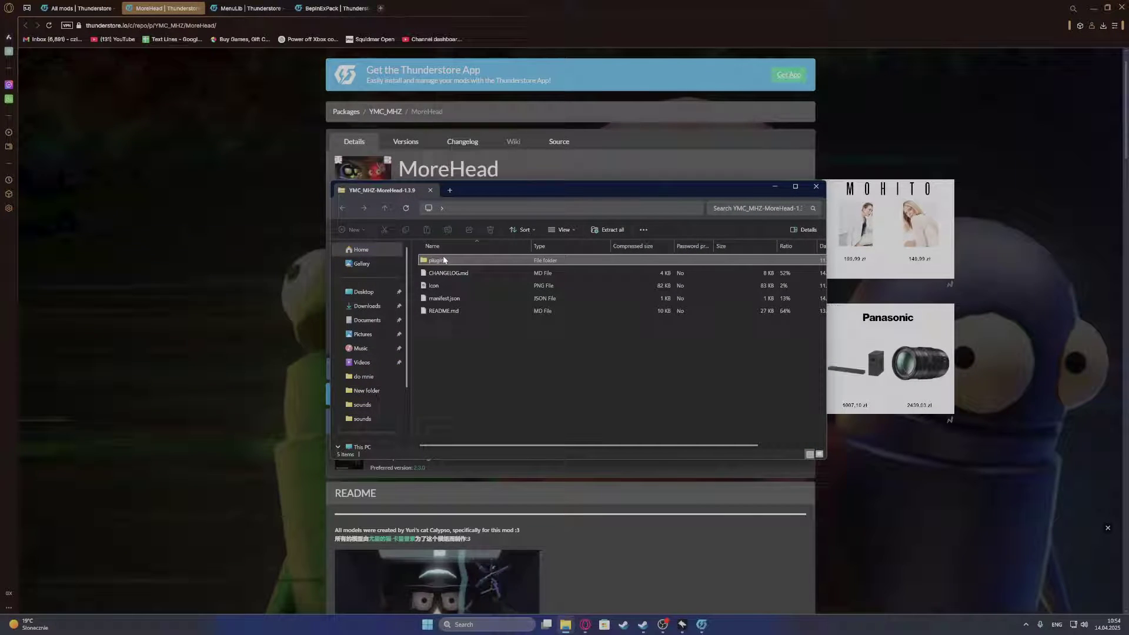
pyautogui.hotkey('ctrl', 'a')
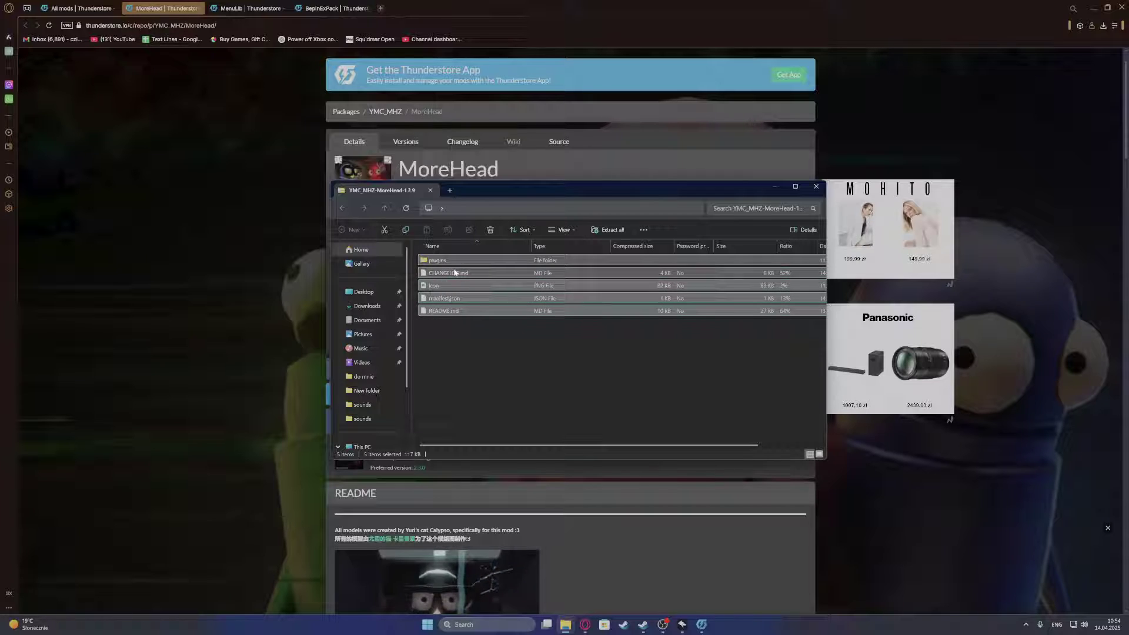
pyautogui.moveTo(497, 369); pyautogui.dragTo(453, 332)
pyautogui.click(435, 259)
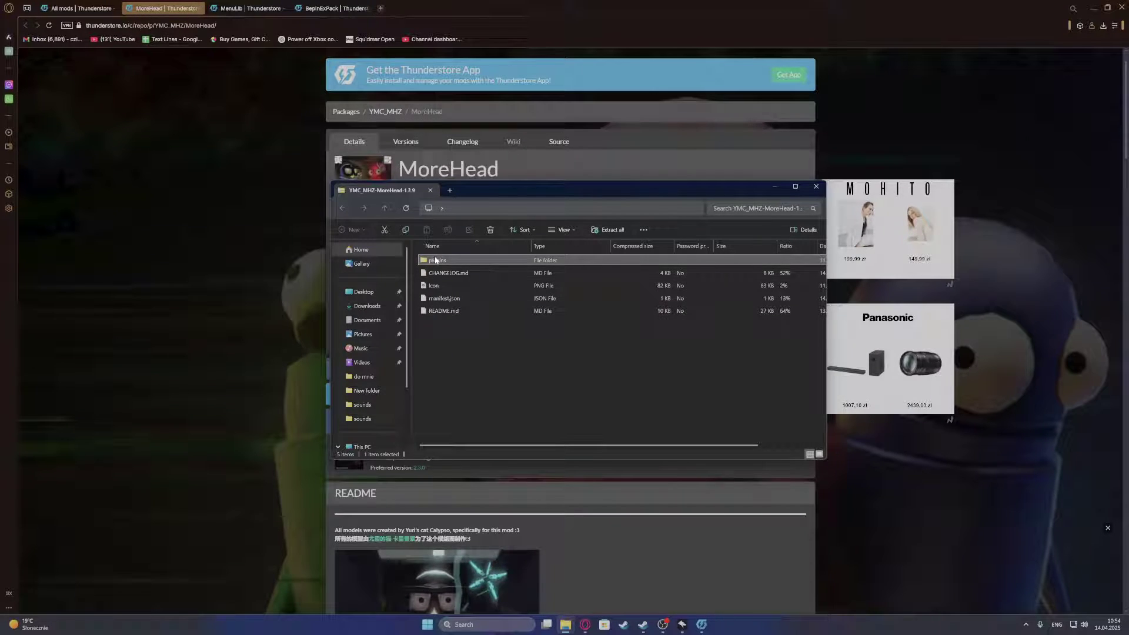
# - Bring up the game's folder window at the BepInEx level beside the MoreHead archive, then minimize both windows
pyautogui.moveTo(566, 624)
pyautogui.click(617, 583)
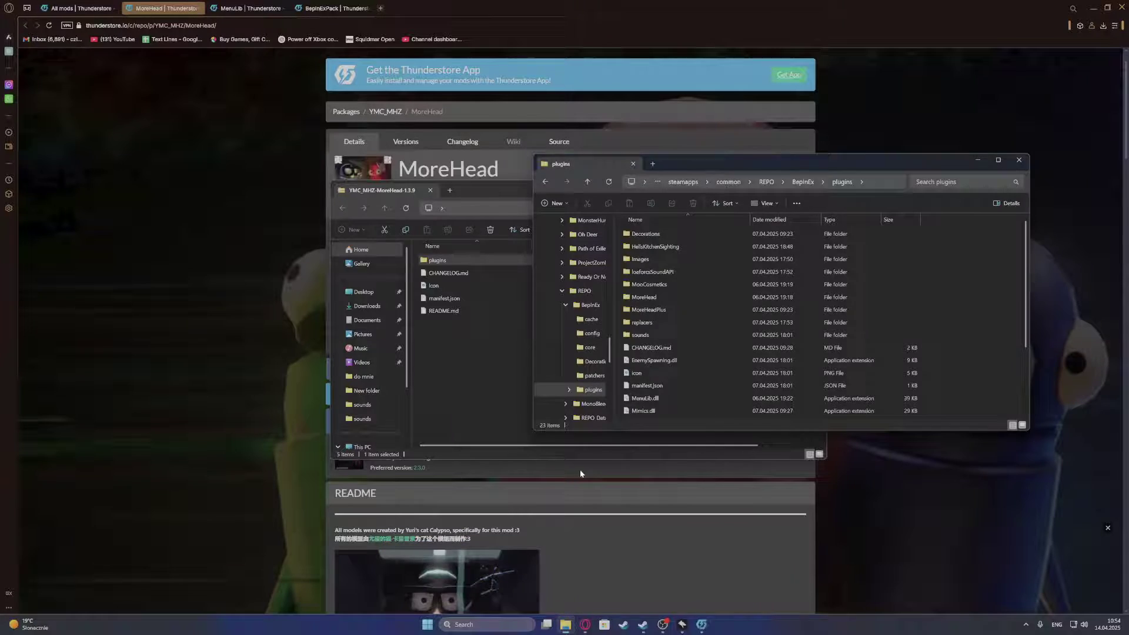
pyautogui.click(802, 182)
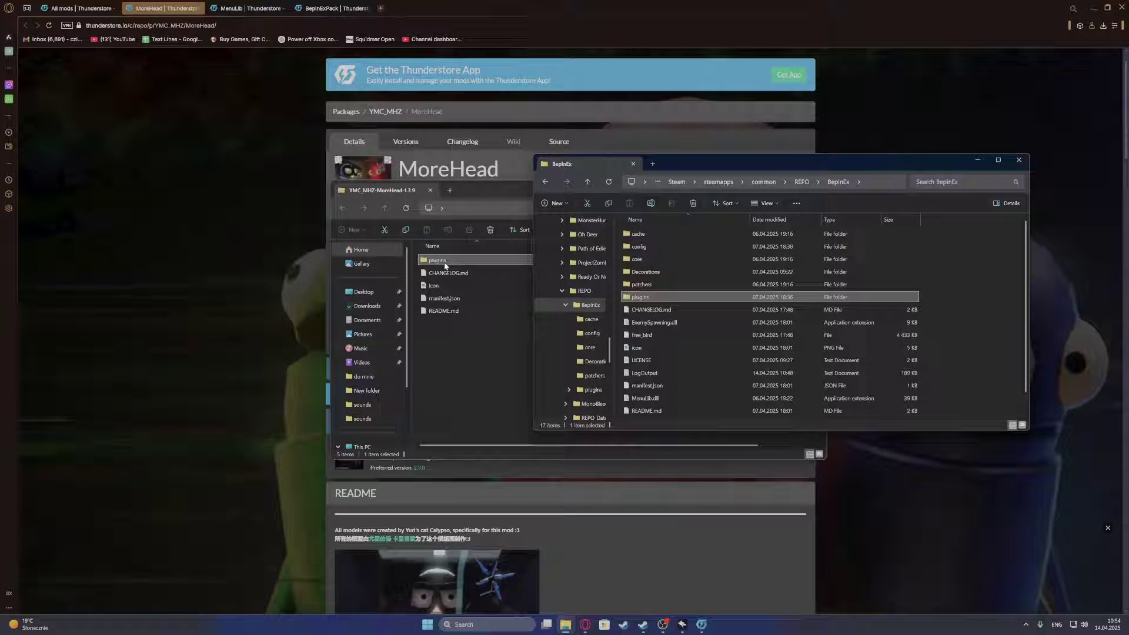
pyautogui.click(467, 357)
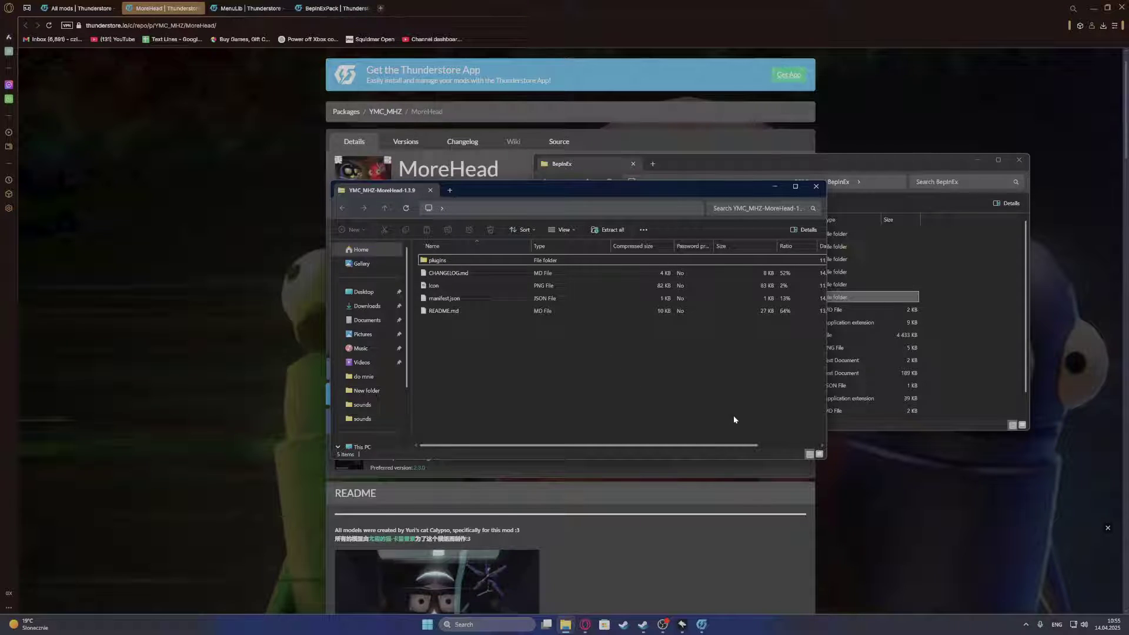
pyautogui.click(776, 188)
pyautogui.click(979, 160)
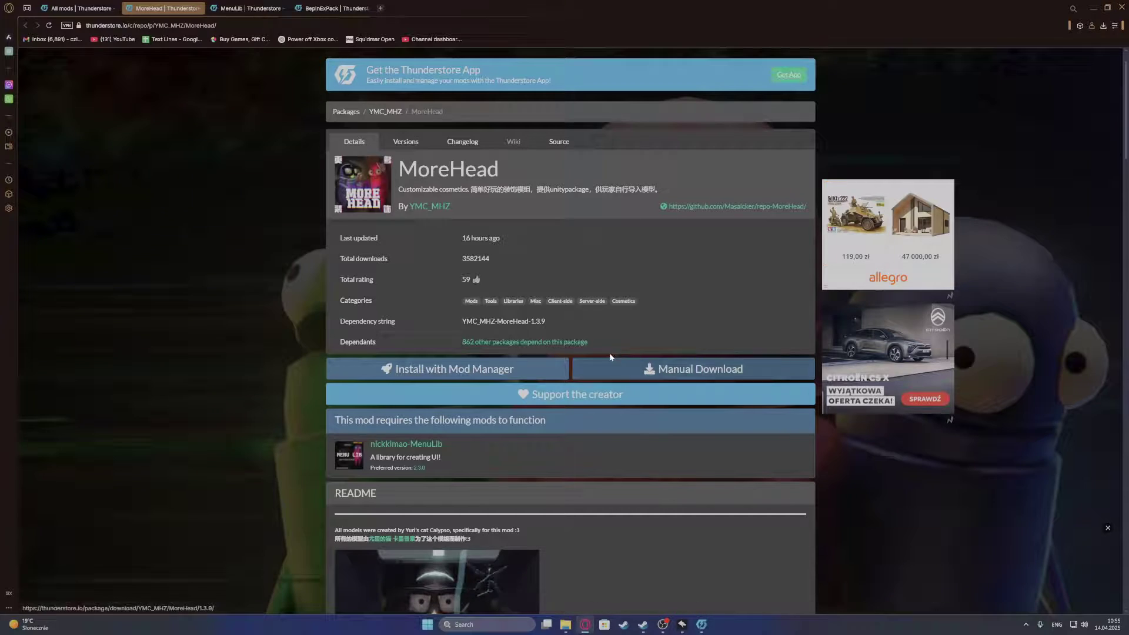
# - Point out the Thunderstore App offer on the MoreHead page, then switch to Overwolf and launch Thunderstore Mod Manager
pyautogui.scroll(1, 639, 302)
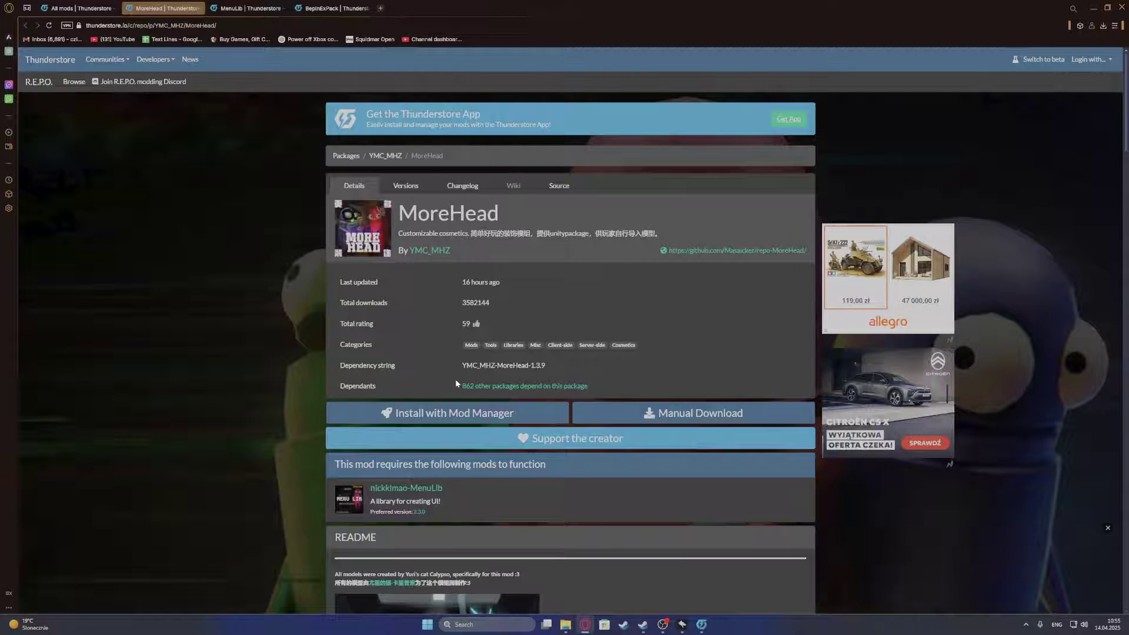
pyautogui.click(769, 126)
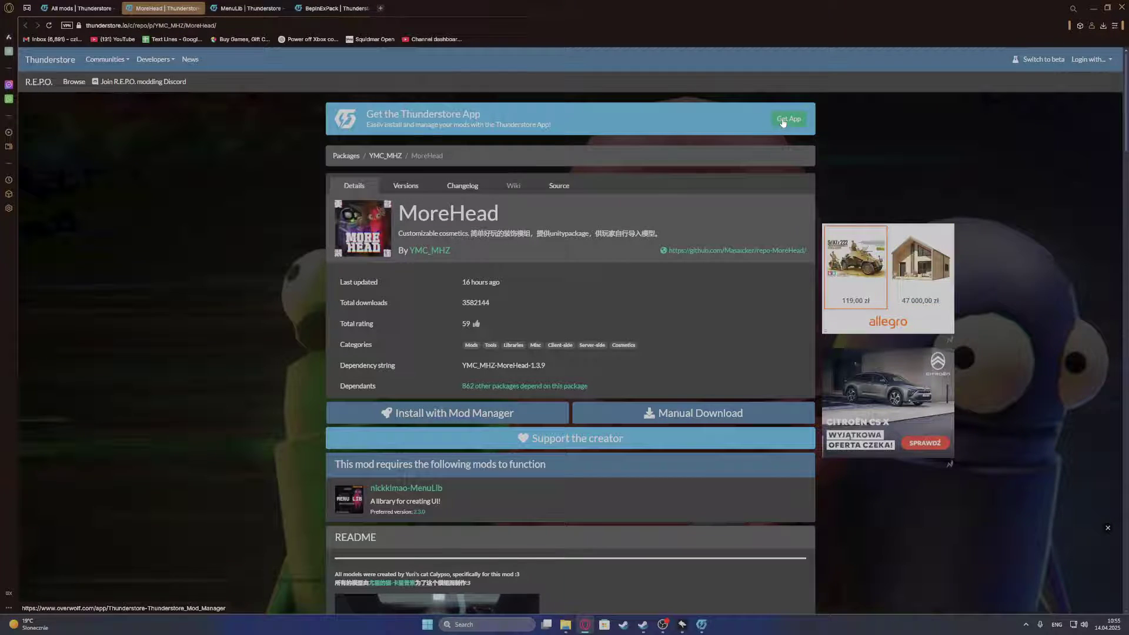
pyautogui.click(683, 625)
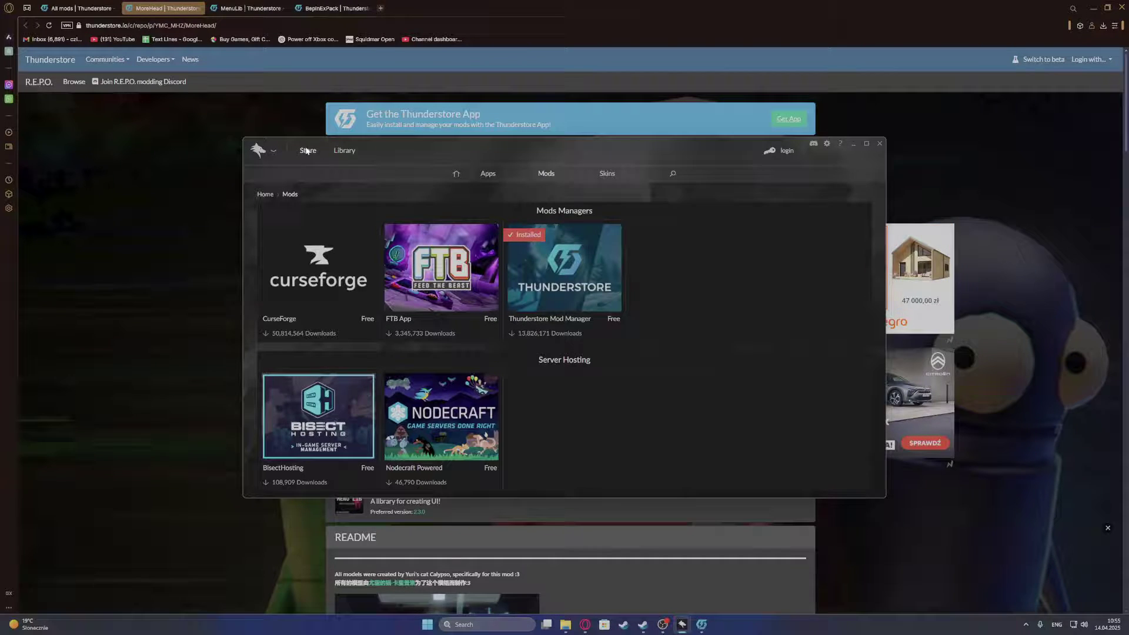
pyautogui.moveTo(526, 164); pyautogui.dragTo(576, 167)
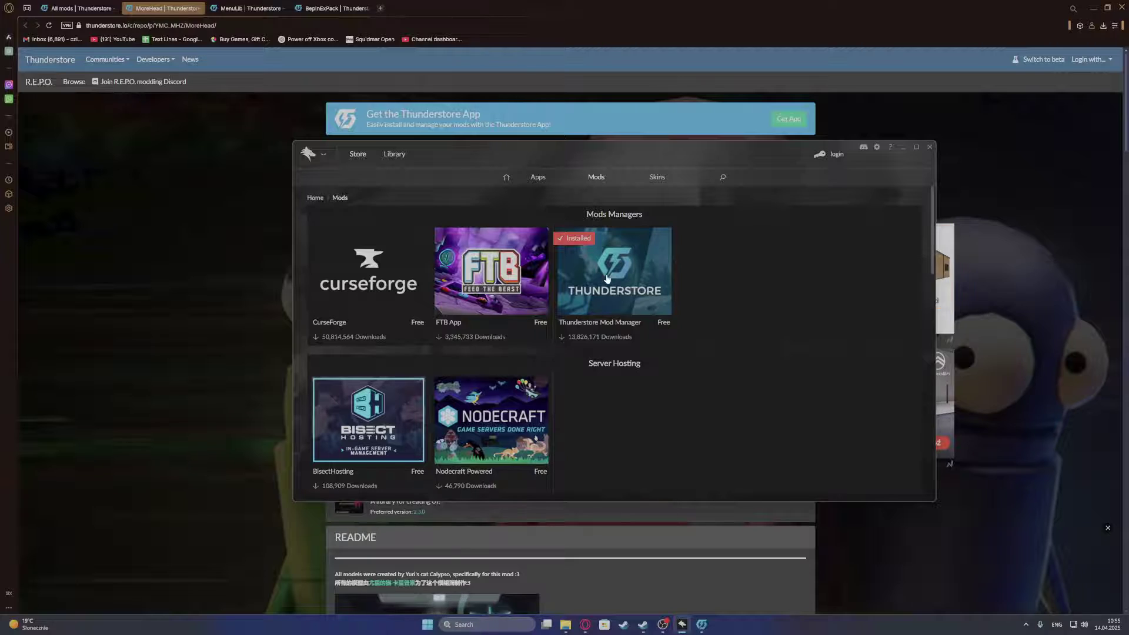
pyautogui.moveTo(651, 333)
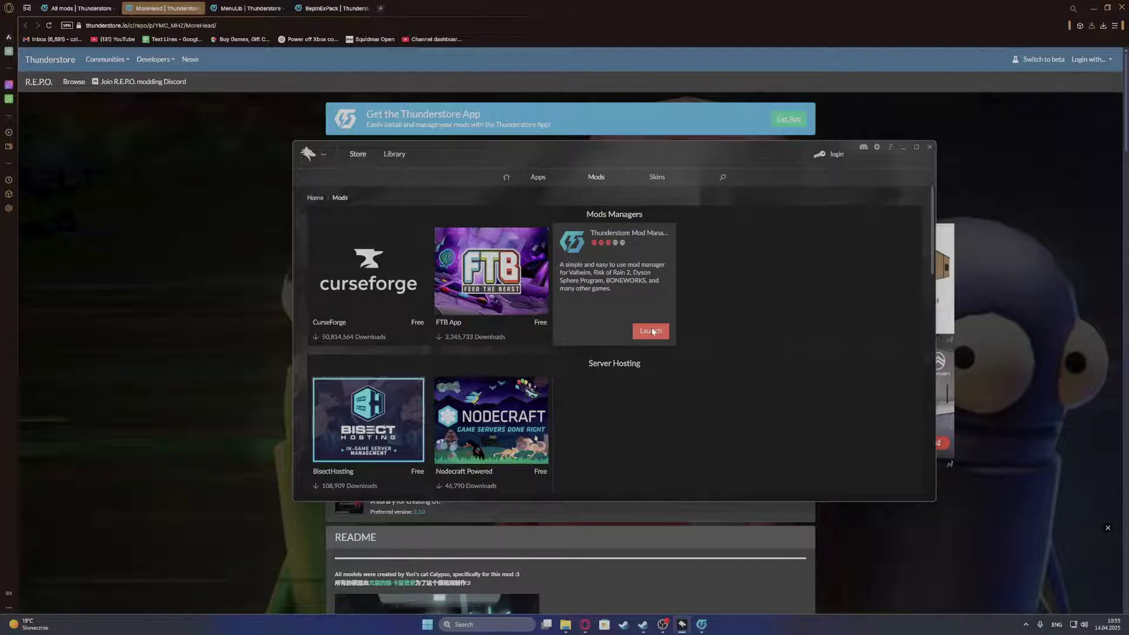
pyautogui.click(663, 333)
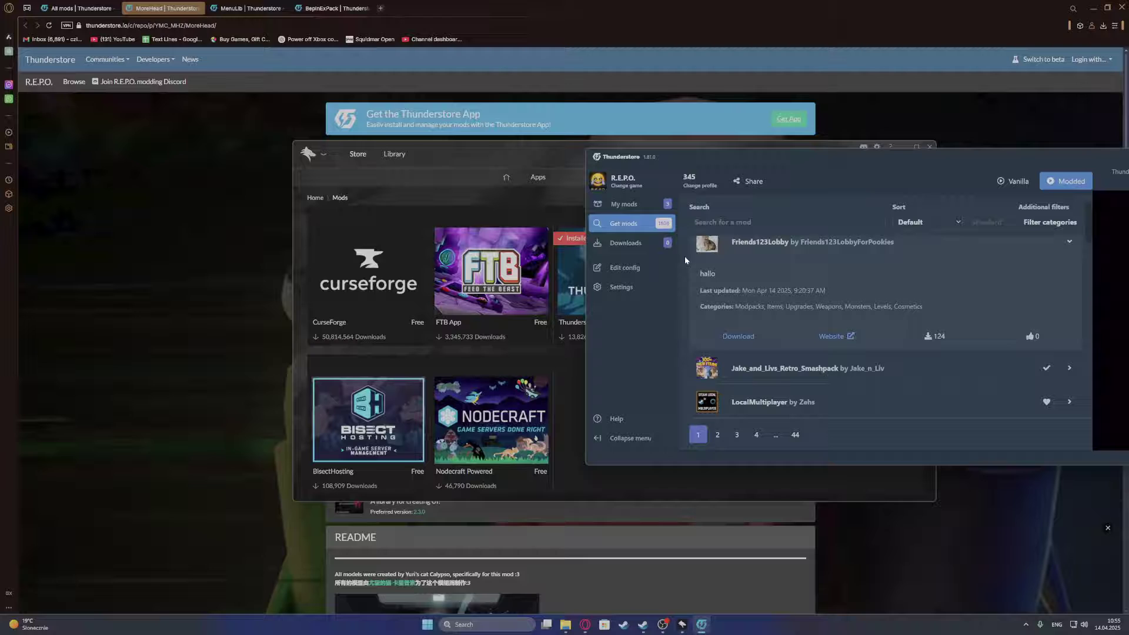
# - Collapse the mod manager's side menu and select the profile 345 for R.E.P.O
pyautogui.click(623, 438)
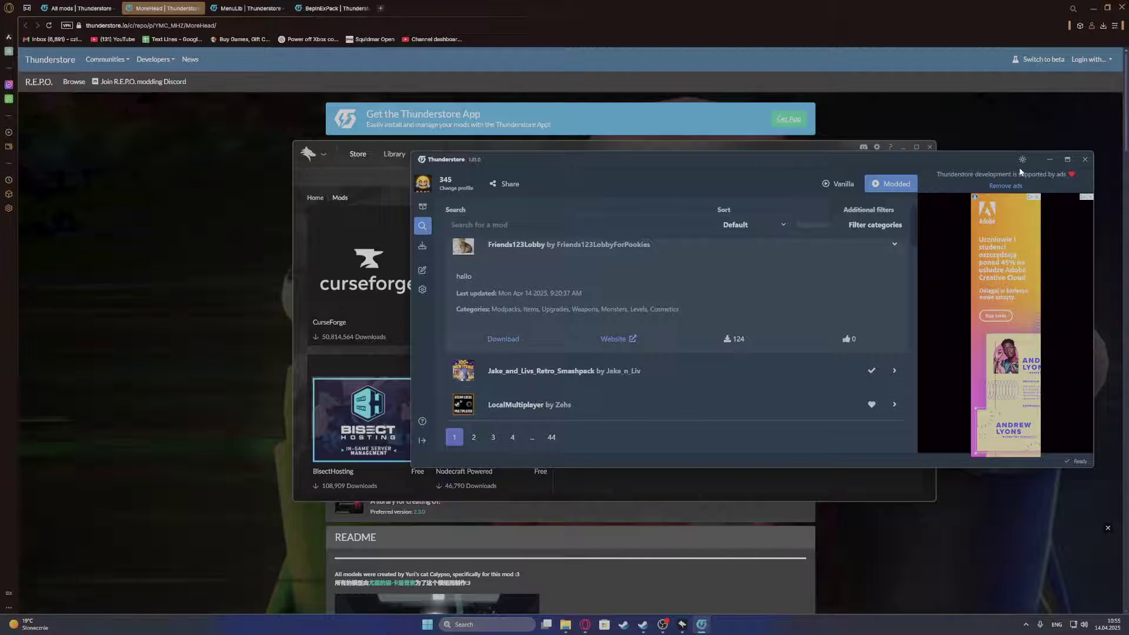
pyautogui.click(456, 187)
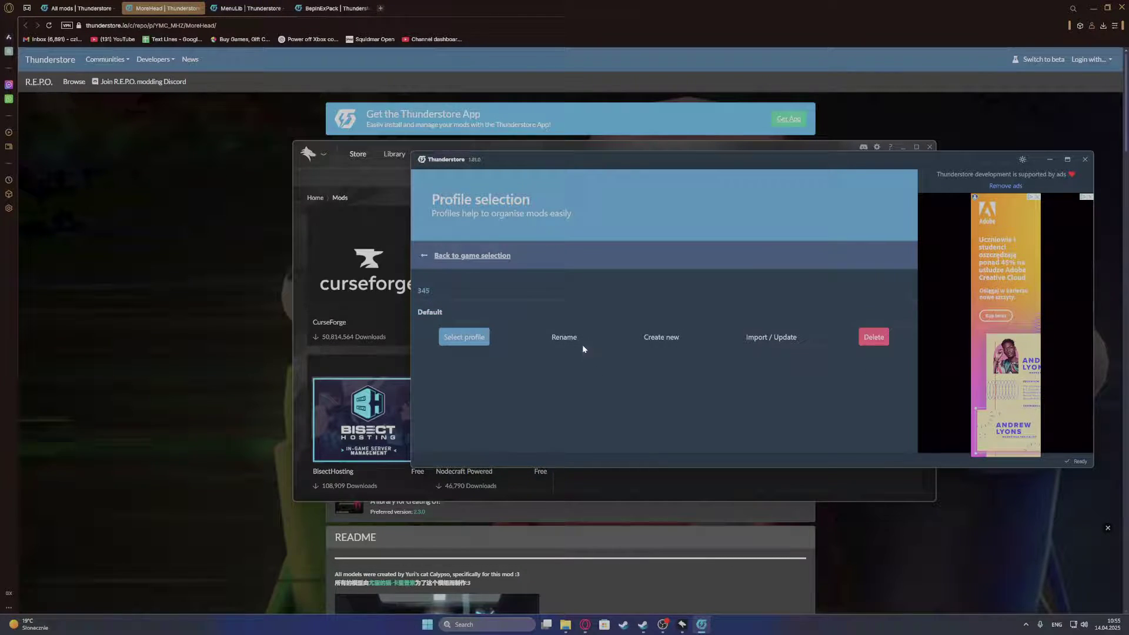
pyautogui.click(418, 291)
pyautogui.click(463, 337)
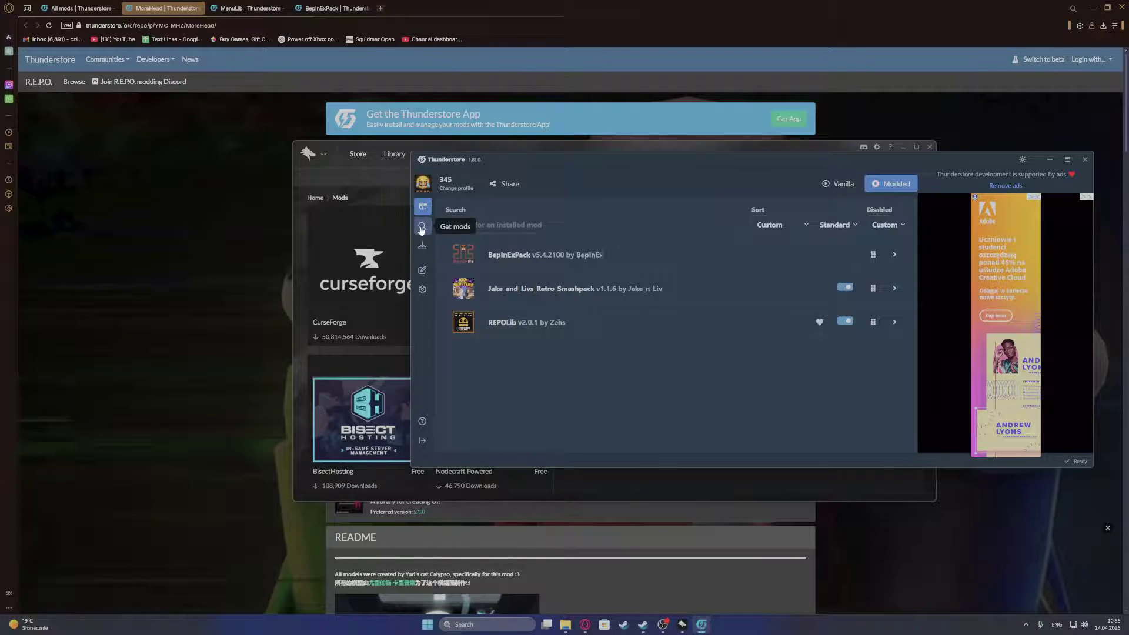
# - List the mods available for R.E.P.O. and expand the details of the pinned BepInExPack mod
pyautogui.click(422, 228)
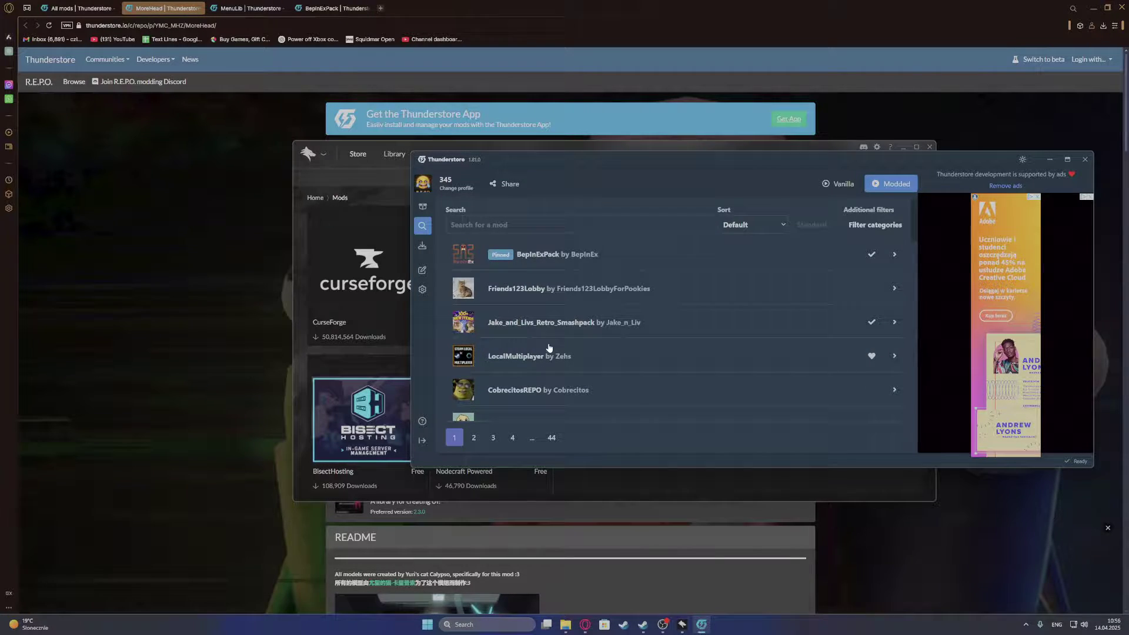
pyautogui.click(560, 259)
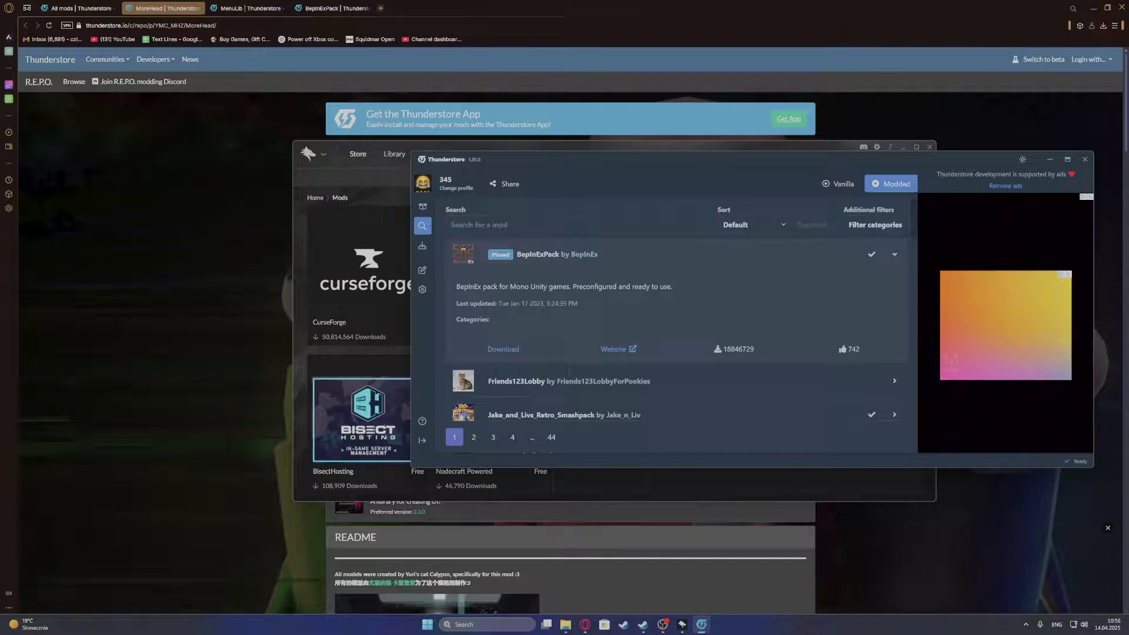
# - Expand the details of the CobrecitosREPO modpack in the mod list and open its web page
pyautogui.moveTo(457, 287); pyautogui.dragTo(726, 303)
pyautogui.click(726, 303)
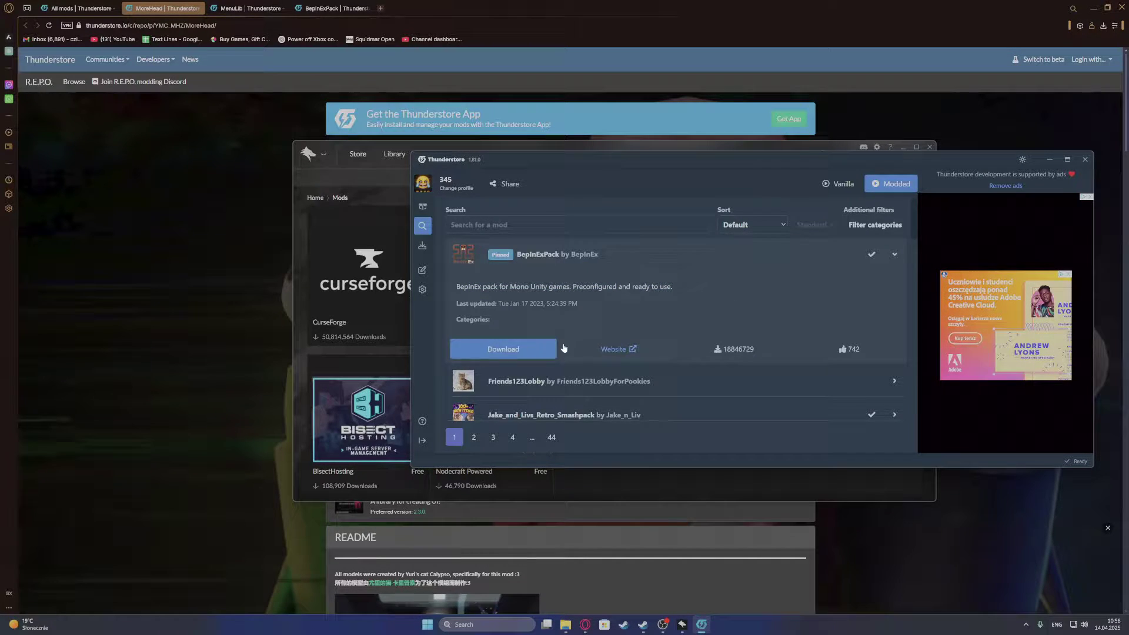
pyautogui.scroll(-2, 517, 344)
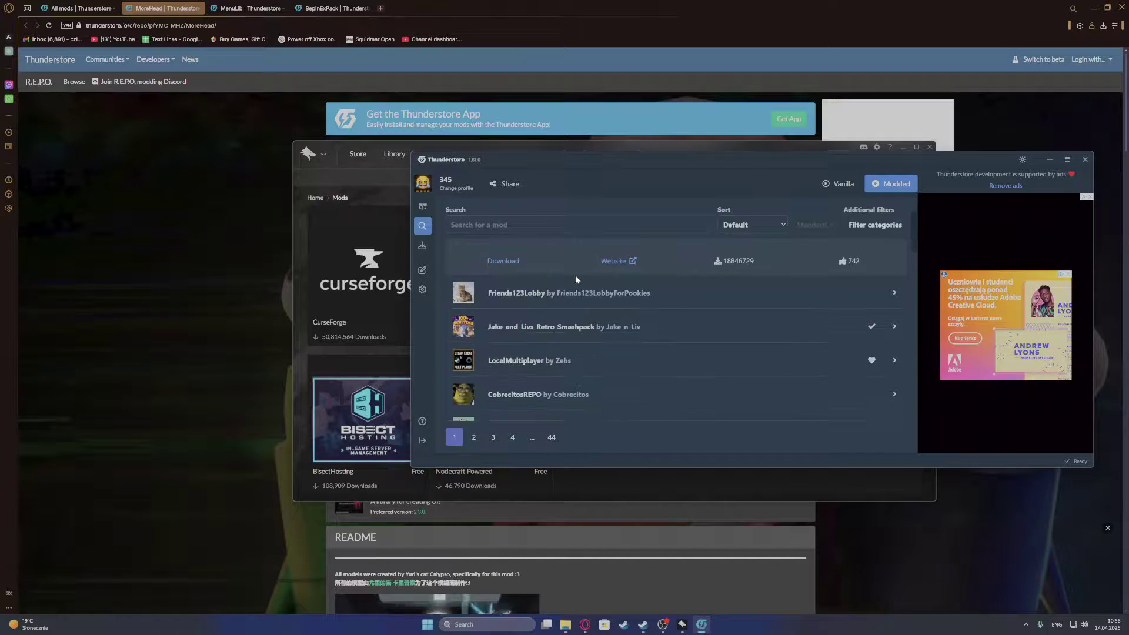
pyautogui.click(645, 393)
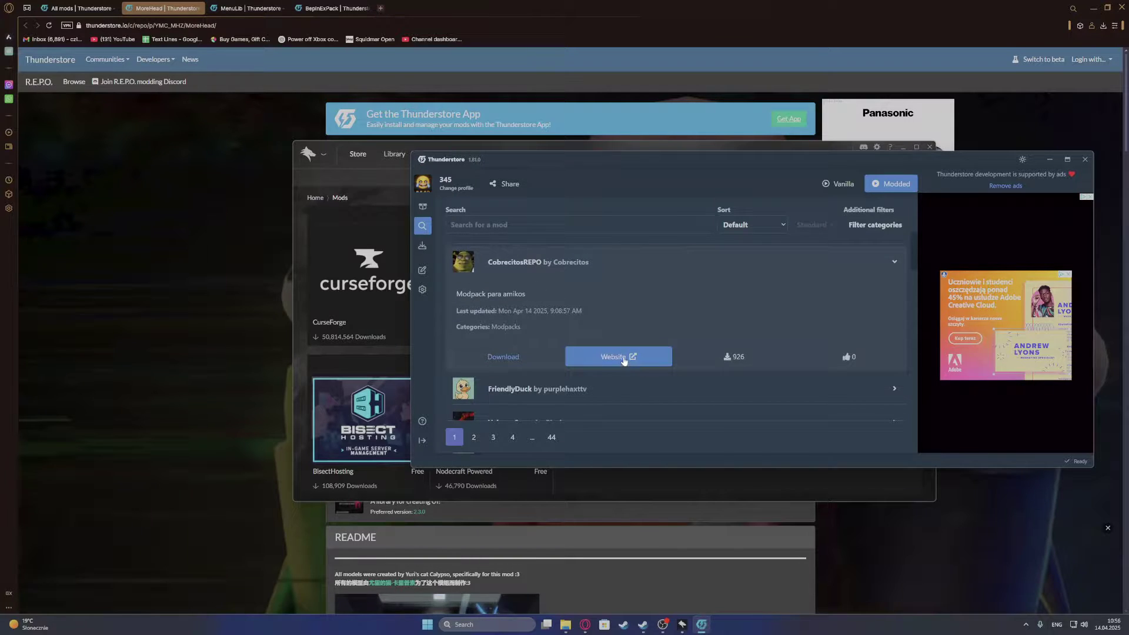
pyautogui.scroll(3, 545, 308)
pyautogui.scroll(-2, 603, 334)
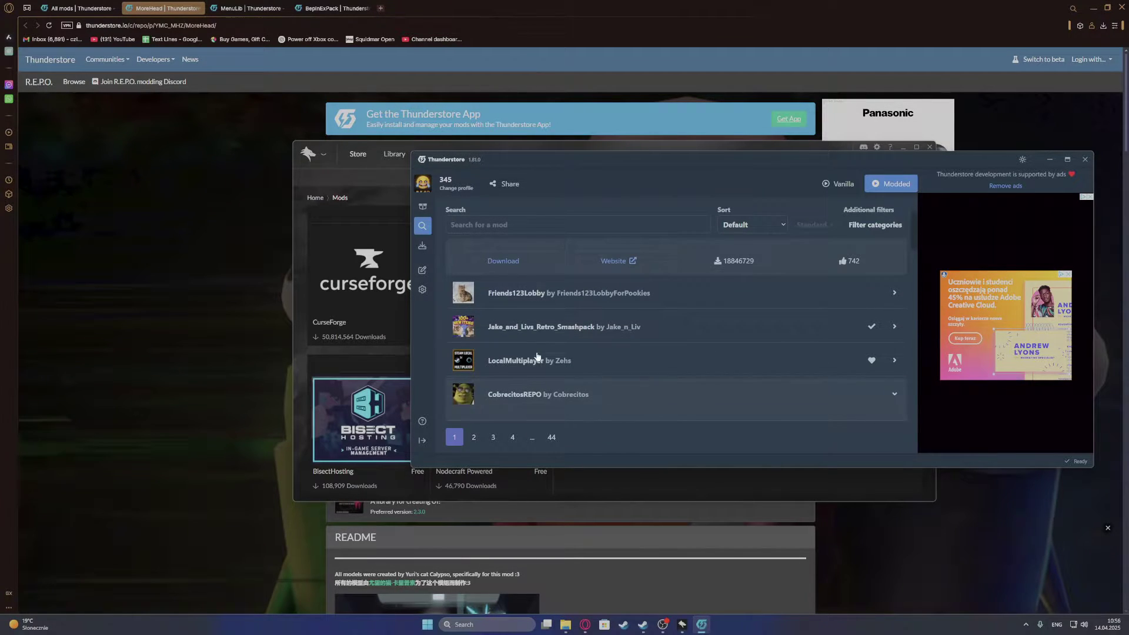
pyautogui.click(615, 391)
pyautogui.click(615, 400)
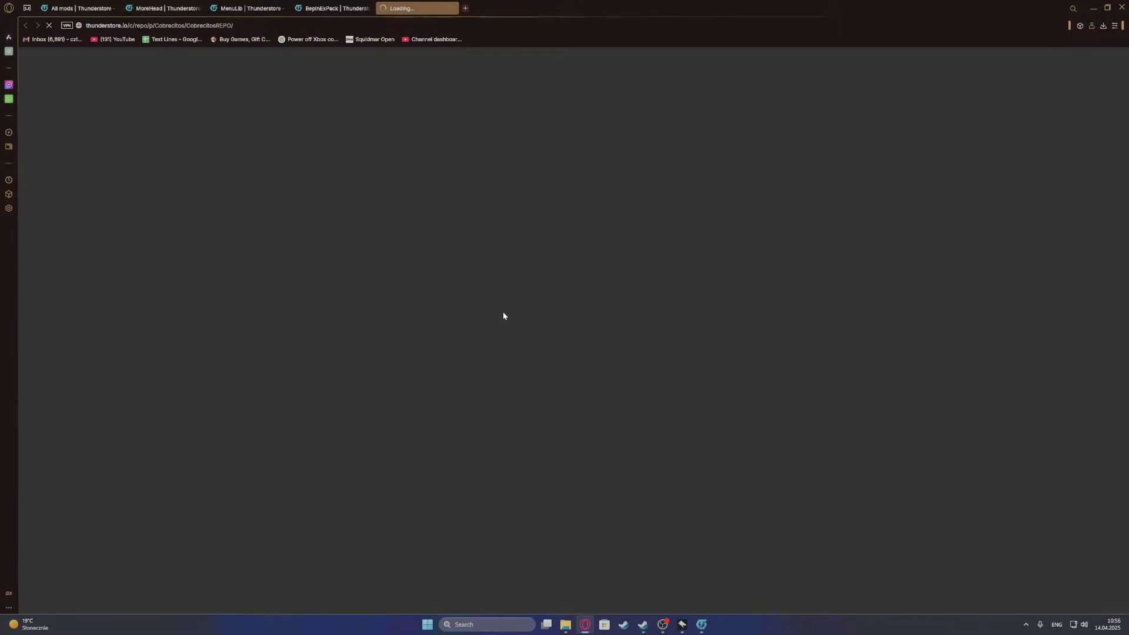
# - Look through the mods required by CobrecitosREPO on its web page, then switch back to Thunderstore Mod Manager
pyautogui.scroll(-2, 494, 298)
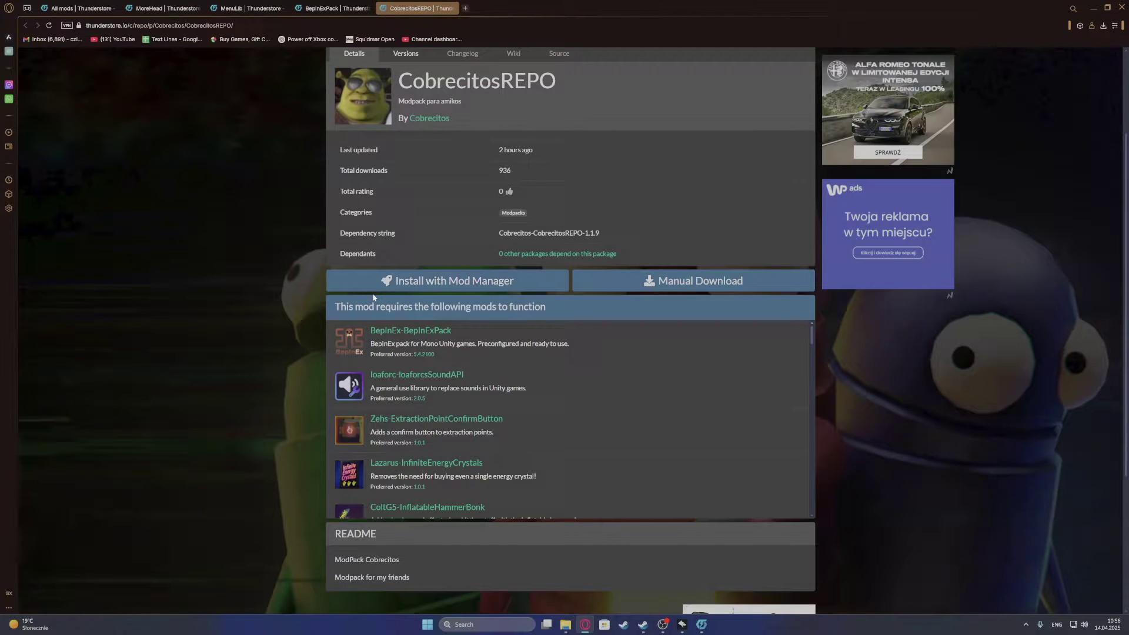
pyautogui.moveTo(333, 307); pyautogui.dragTo(524, 319)
pyautogui.scroll(-8, 525, 329)
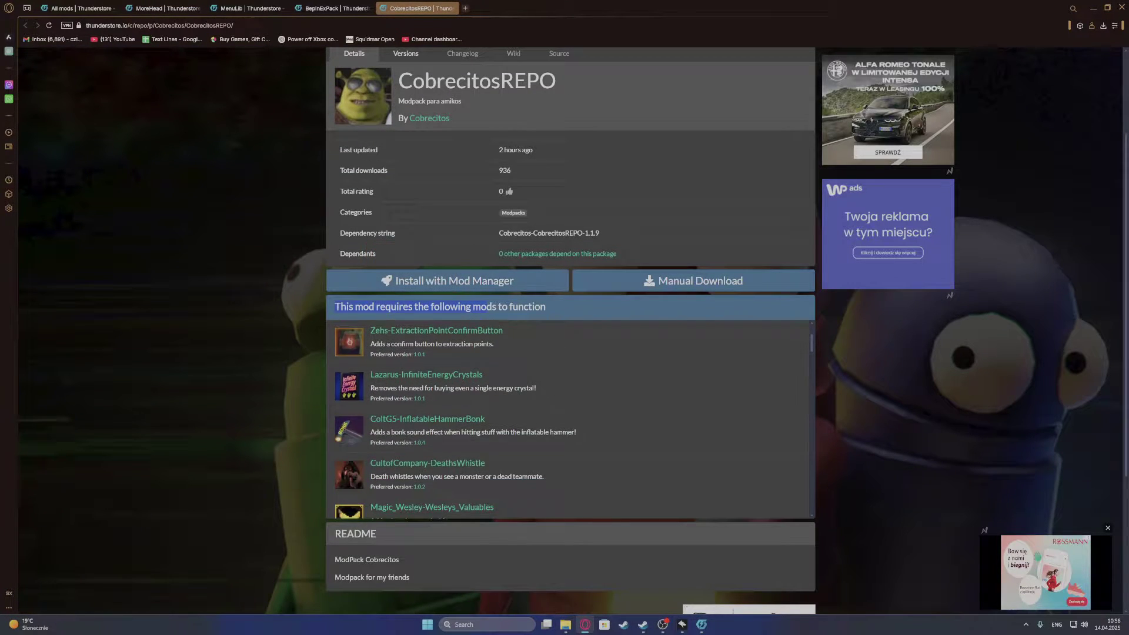
pyautogui.scroll(-2, 442, 360)
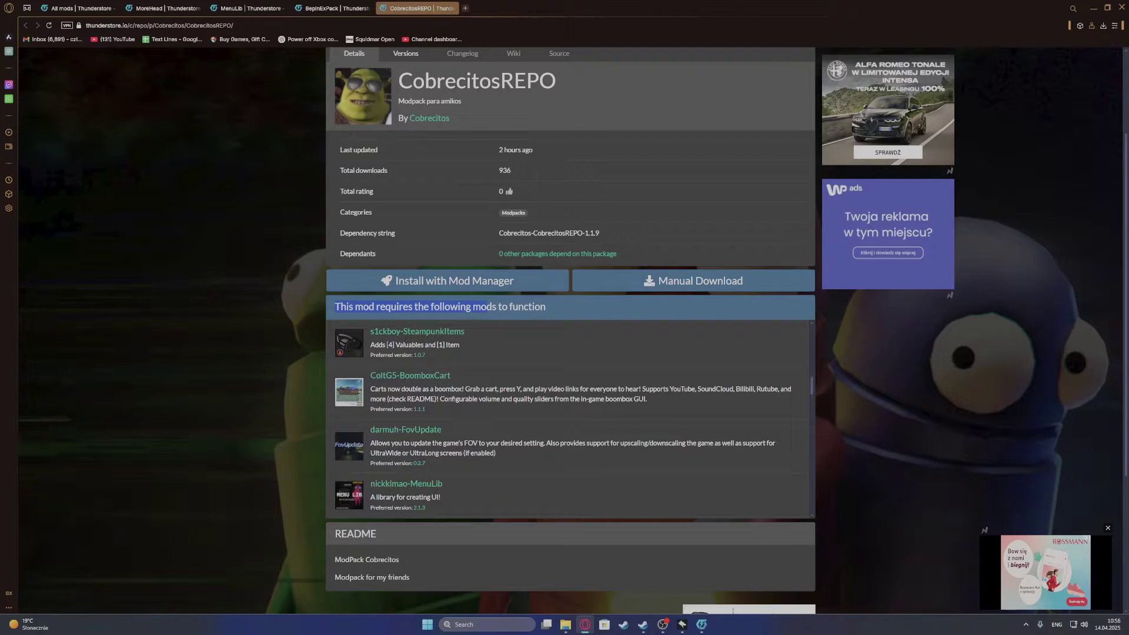
pyautogui.click(702, 625)
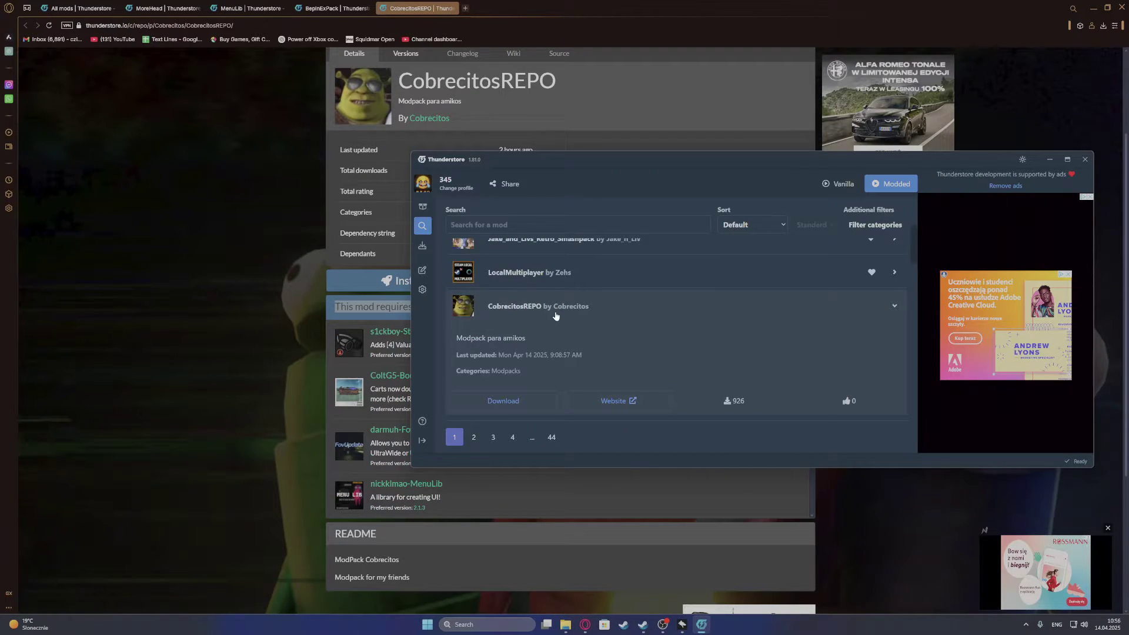